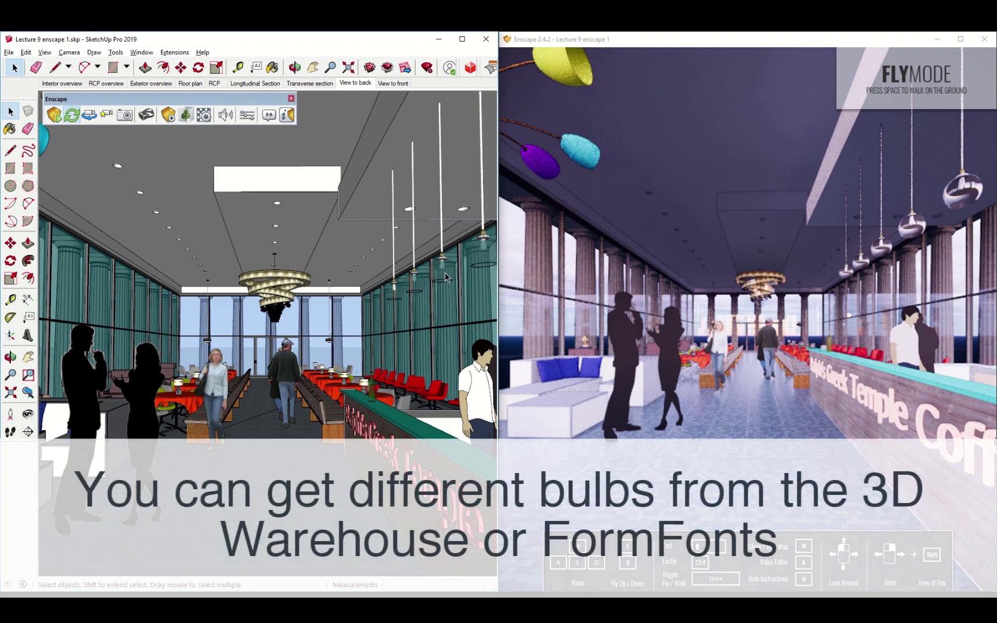
- Orbit up to a pendant lamp and sample its bulb's 'Shayla - Lamp Glass -1' material
mouse_move(445, 277)
middle_down()
mouse_move(392, 285)
mouse_move(444, 299)
mouse_move(383, 287)
mouse_move(226, 92)
mouse_move(323, 178)
mouse_move(364, 303)
middle_up()
key(space)
key(space)
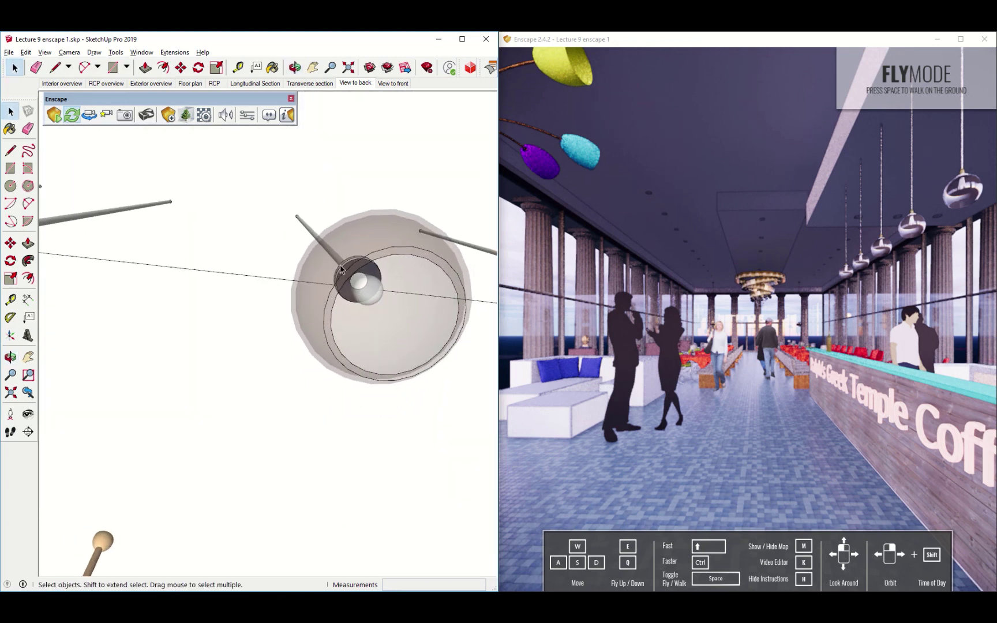
key(b)
key(alt)
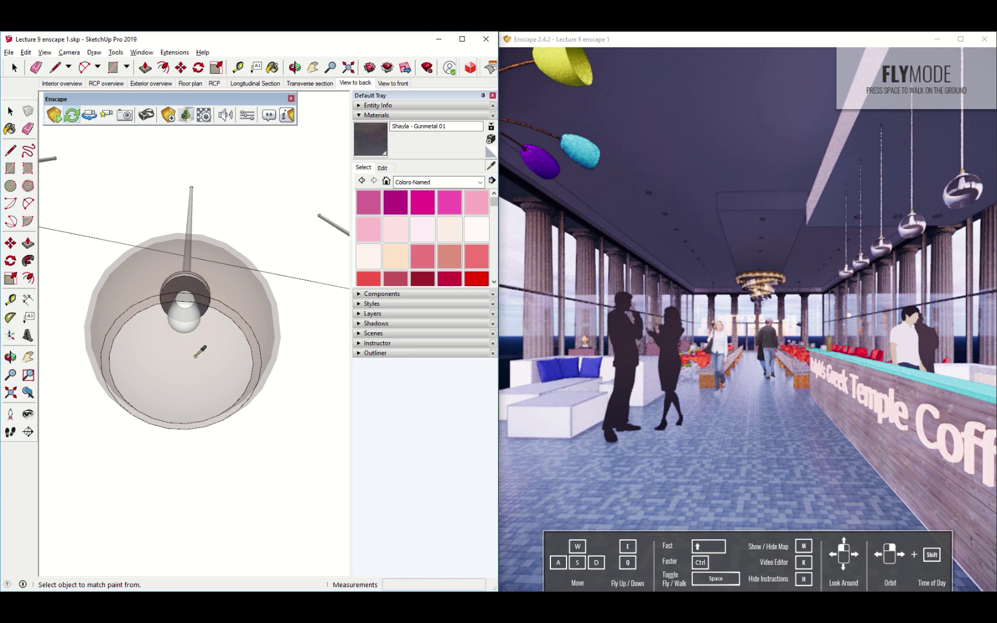
alt+click(185, 326)
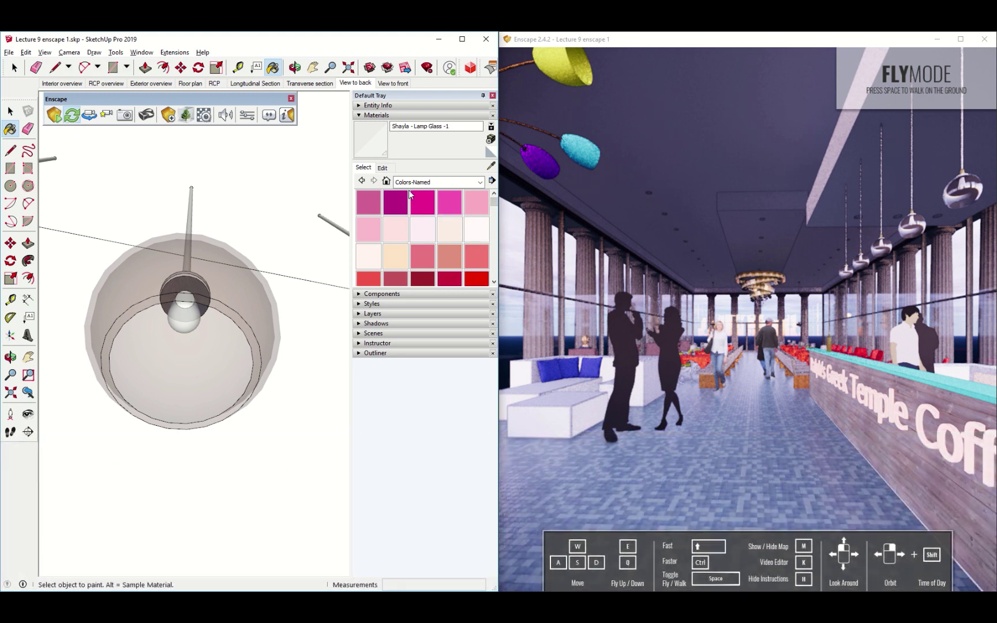
- Give the Lamp Glass material Enscape self-illumination at 438 cd/m²
click(203, 115)
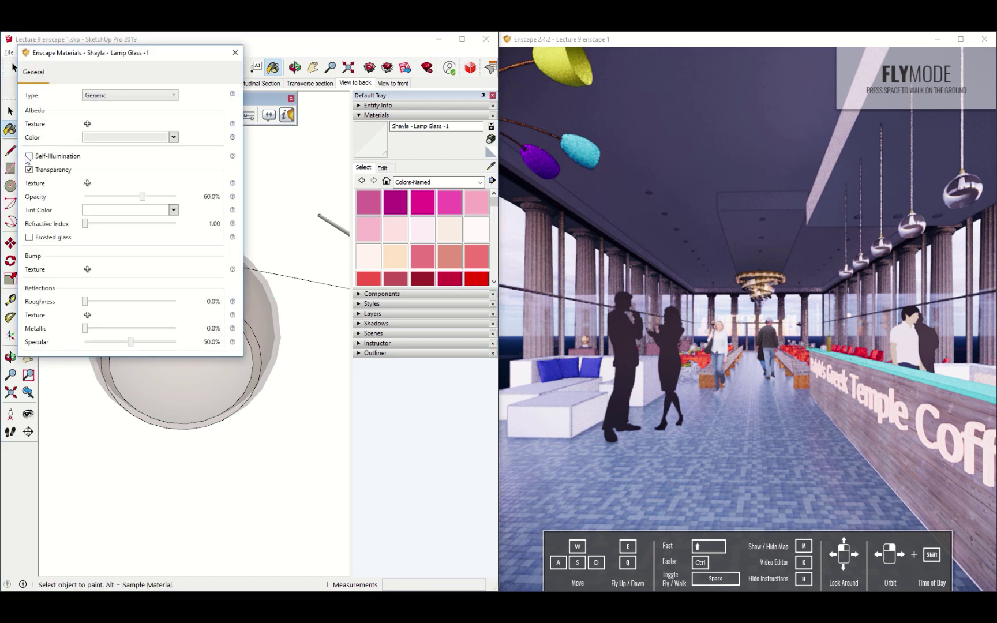
click(29, 156)
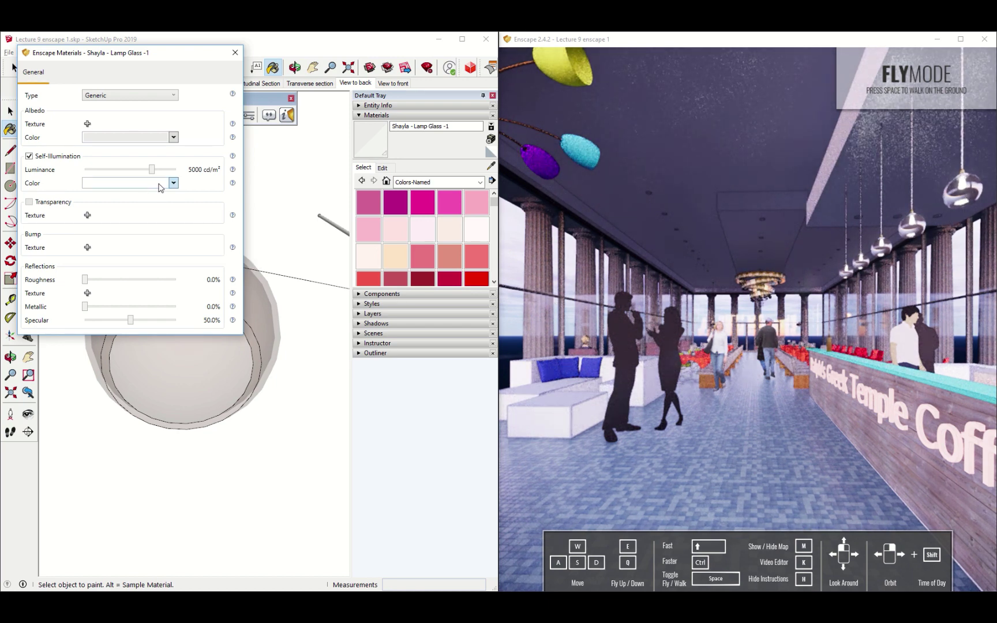
mouse_move(153, 171)
mouse_down()
mouse_move(176, 173)
mouse_move(122, 173)
mouse_move(134, 172)
mouse_up()
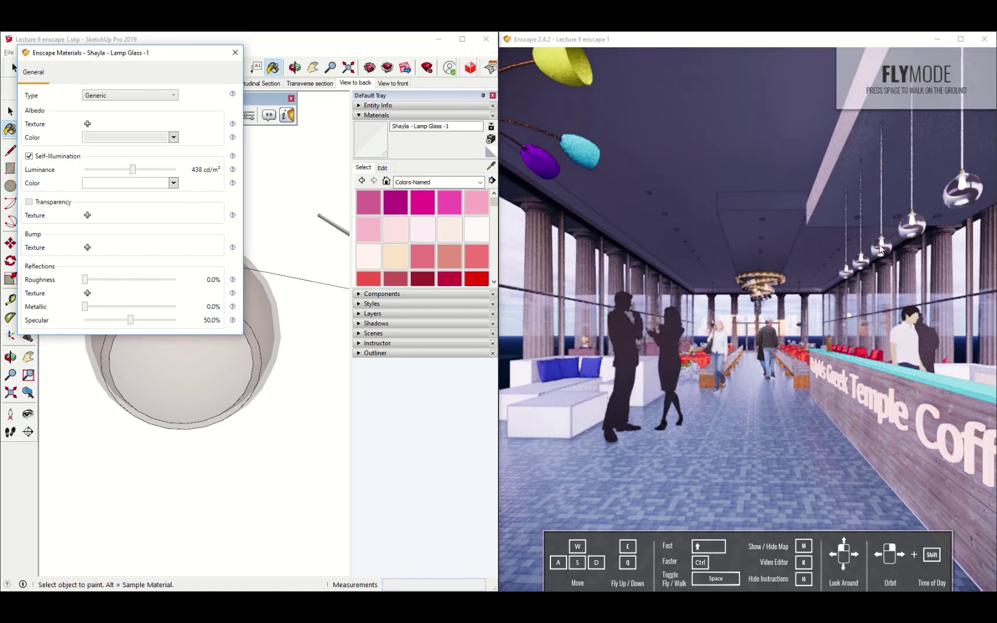
click(235, 53)
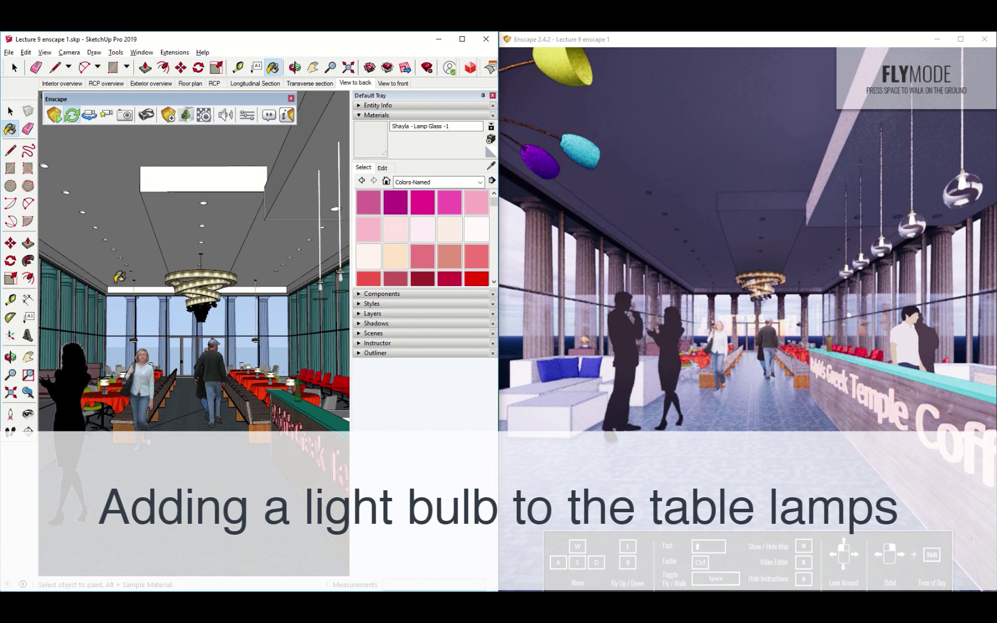
- Open the nearest table group and its lamp component for isolated editing
scroll(97, 386, up, 6)
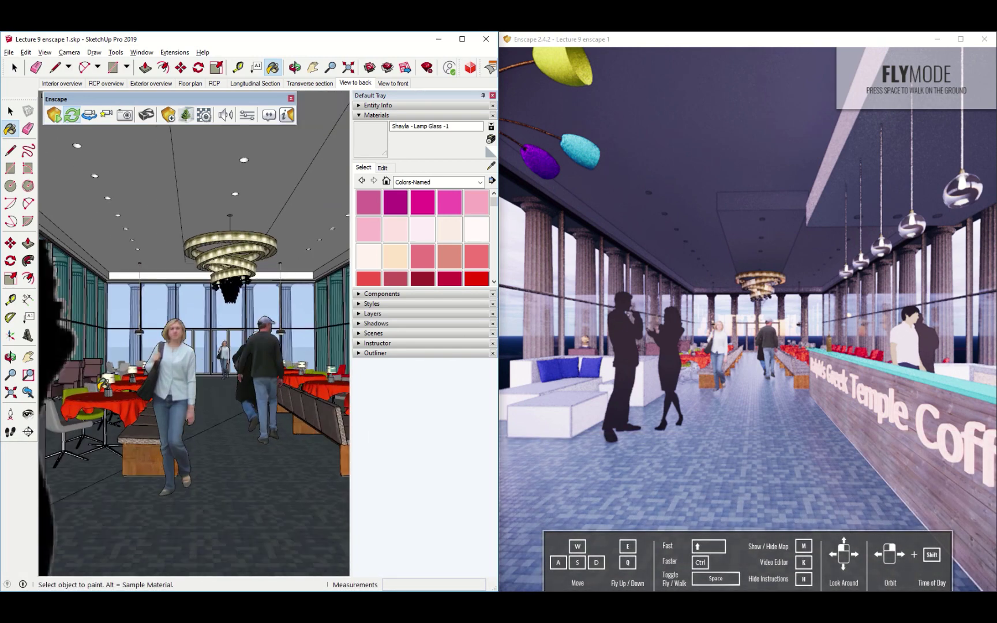
mouse_move(110, 392)
middle_down()
mouse_move(140, 459)
mouse_move(189, 429)
middle_up()
key(space)
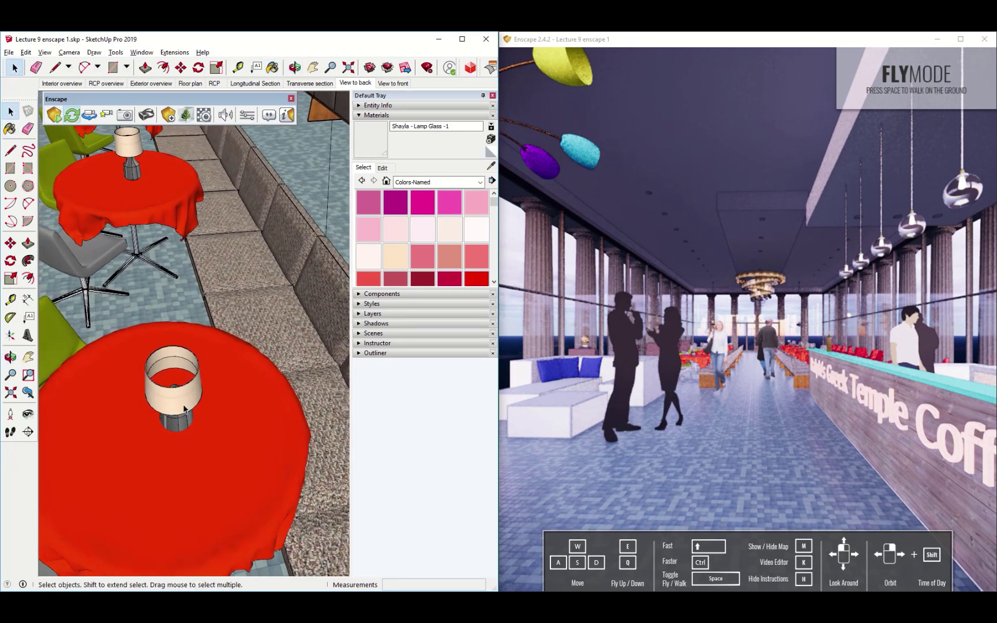
double_click(183, 410)
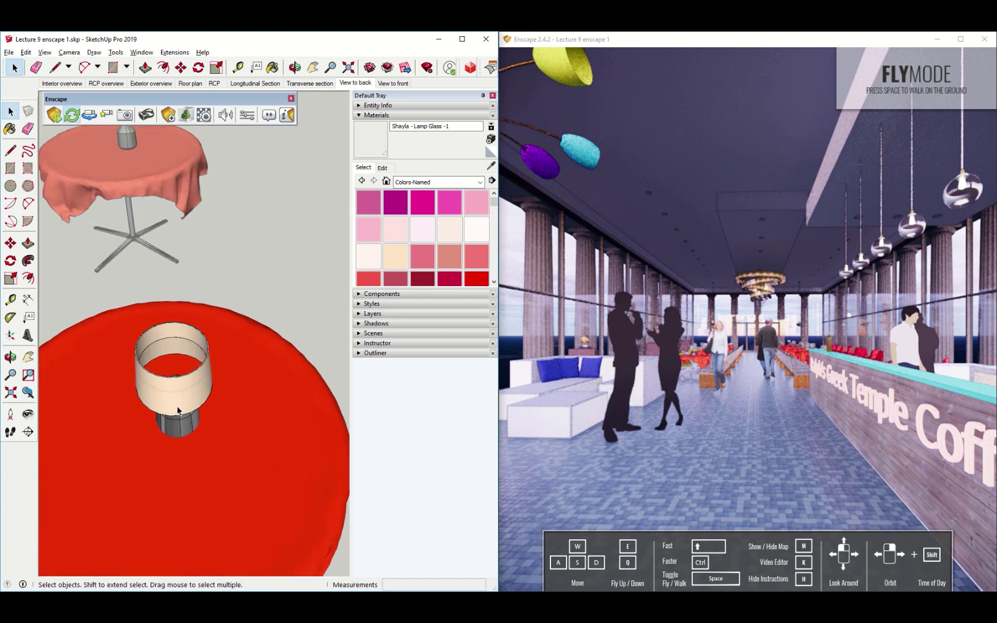
double_click(173, 418)
middle_drag(173, 418, 200, 341)
scroll(194, 428, up, 3)
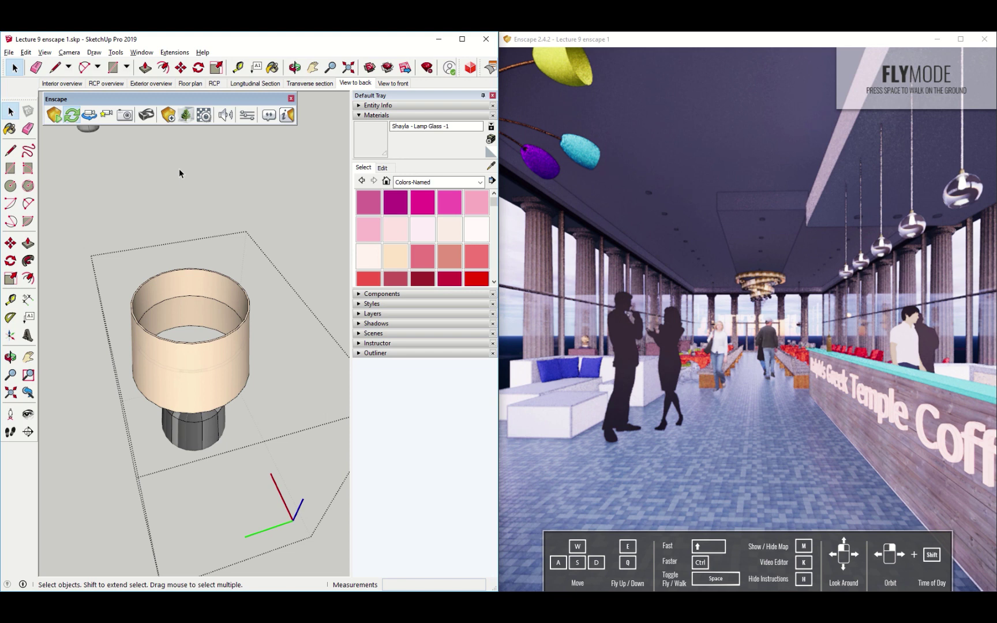
- Place a 1,000 cd Enscape sphere light centred inside the table lamp's shade
click(166, 113)
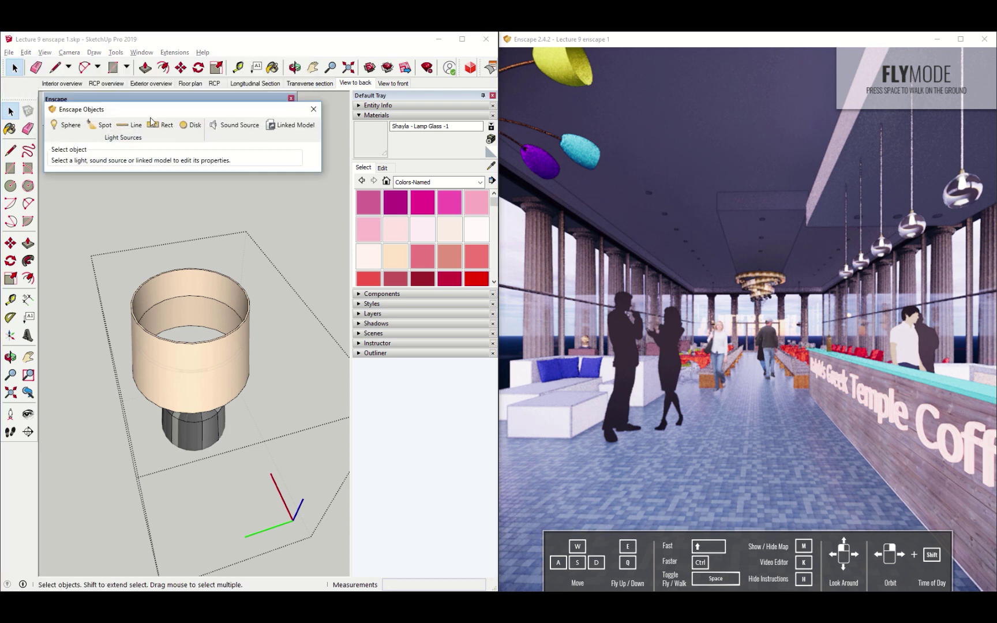
drag(151, 115, 153, 149)
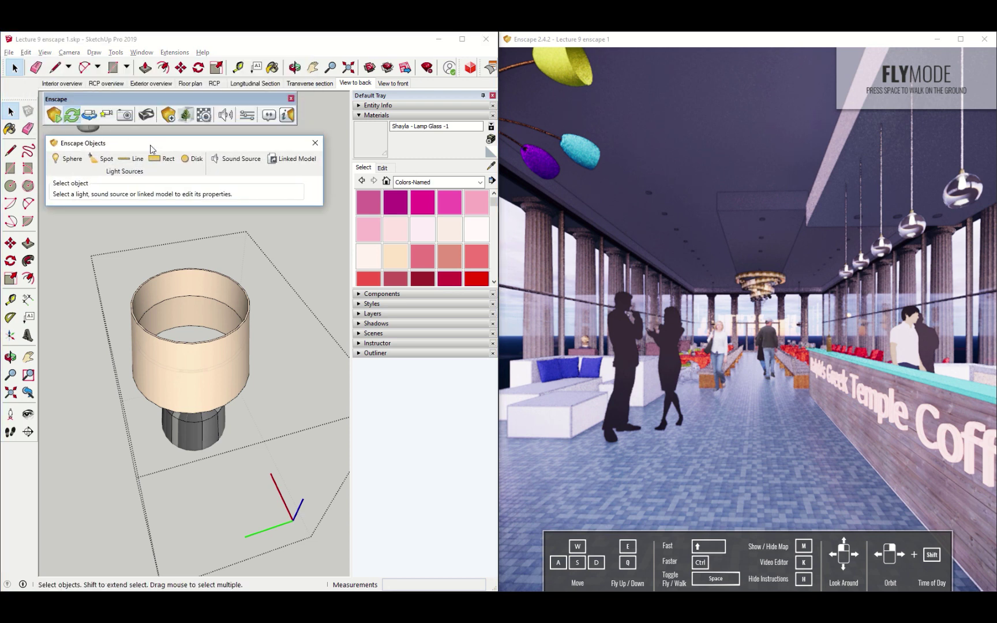
click(63, 165)
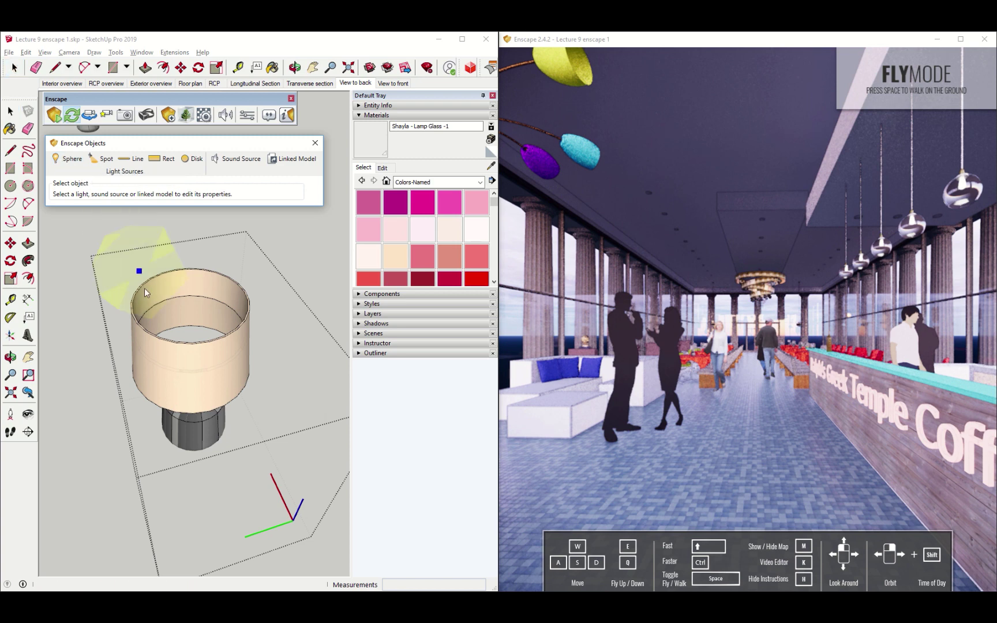
scroll(192, 327, up, 3)
scroll(191, 328, down, 4)
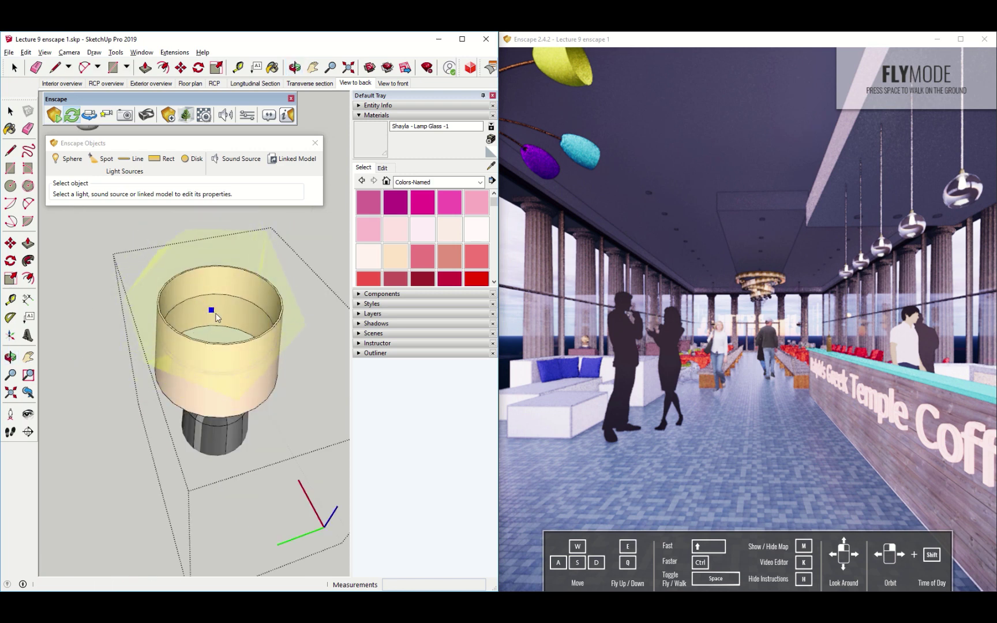
middle_drag(211, 330, 192, 396)
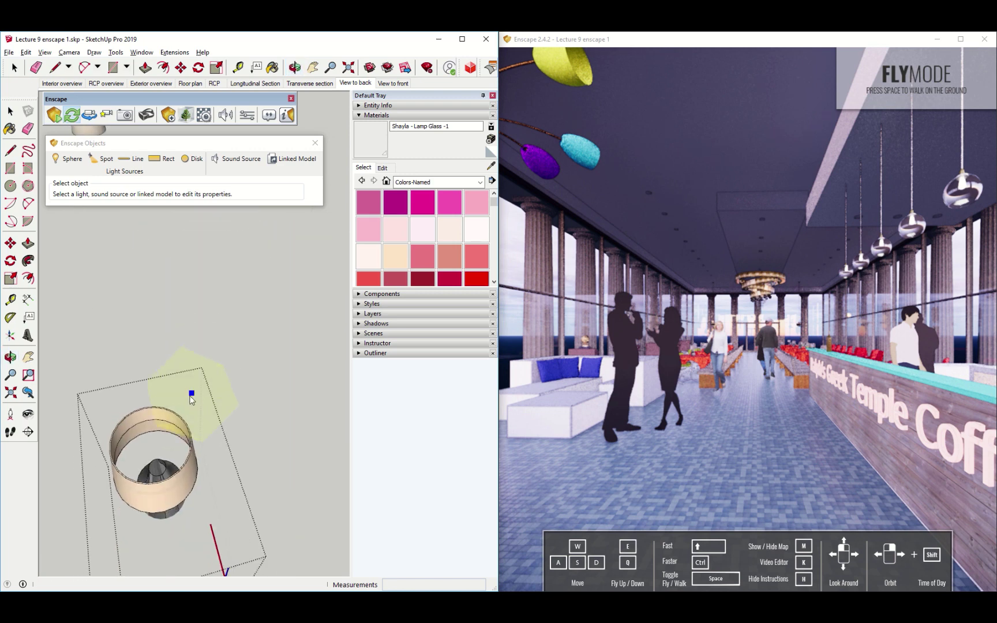
click(156, 461)
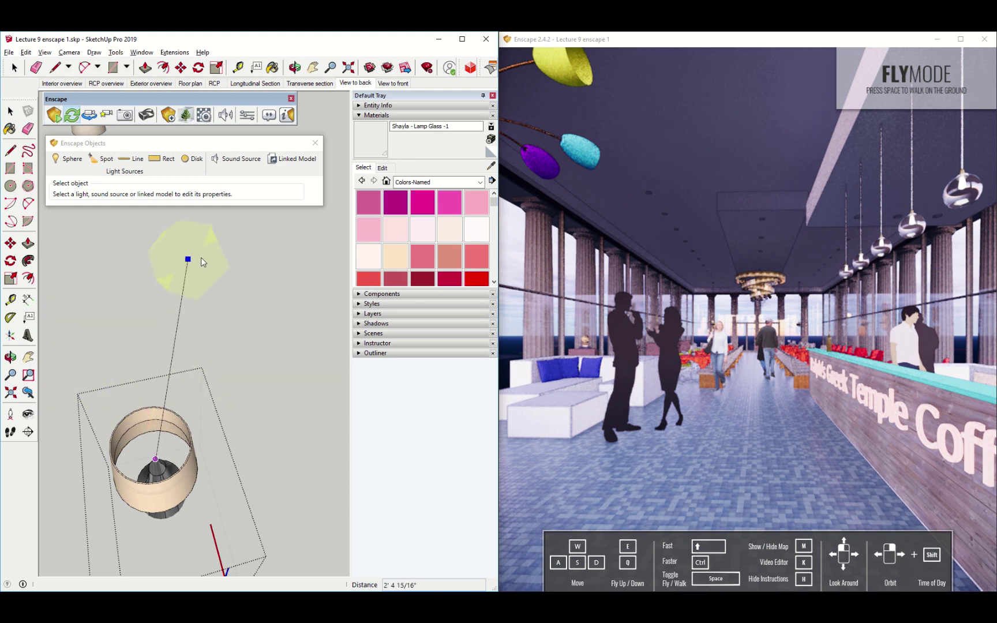
mouse_move(176, 270)
middle_down()
mouse_move(163, 264)
mouse_move(178, 285)
middle_up()
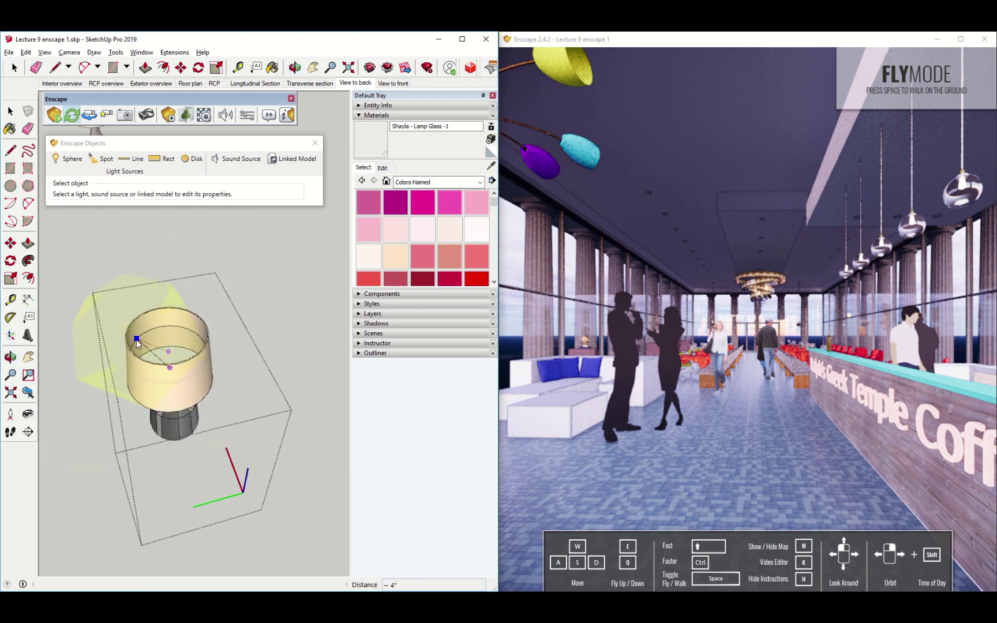
middle_drag(169, 338, 177, 372)
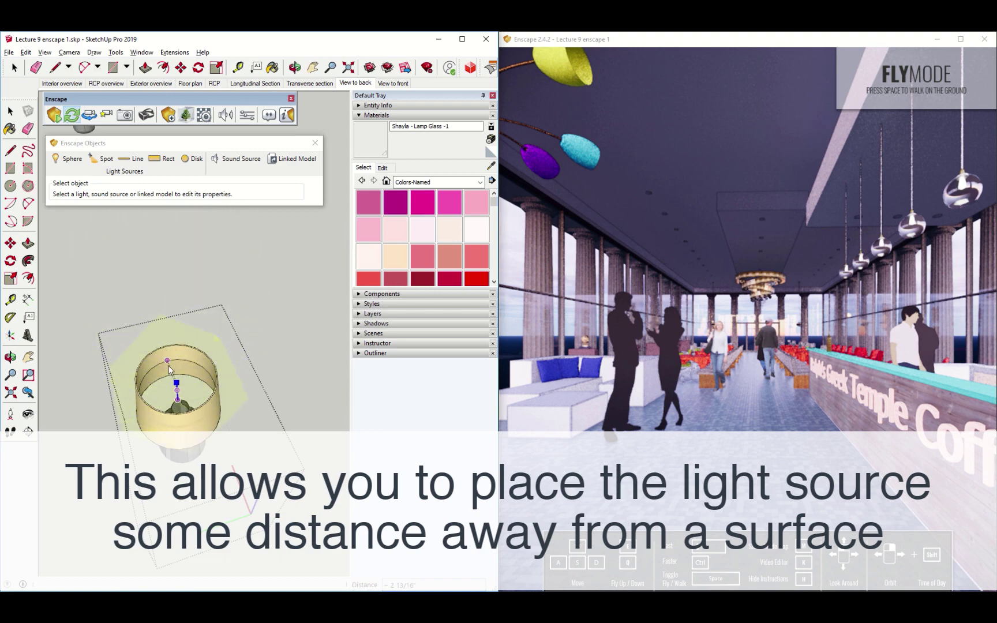
mouse_move(173, 369)
middle_down()
mouse_move(151, 339)
mouse_move(149, 272)
mouse_move(163, 248)
middle_up()
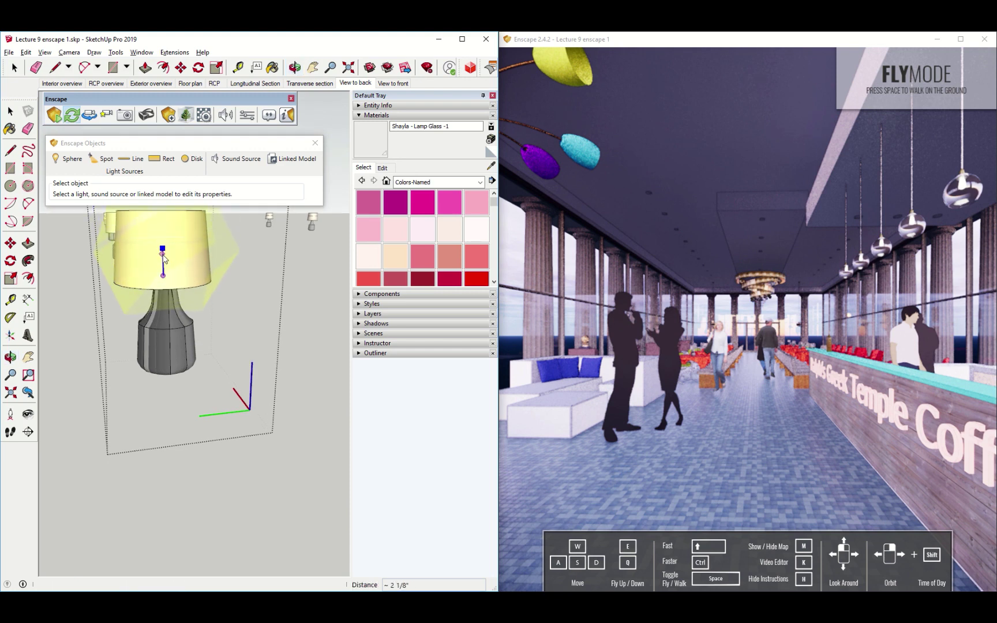
click(164, 258)
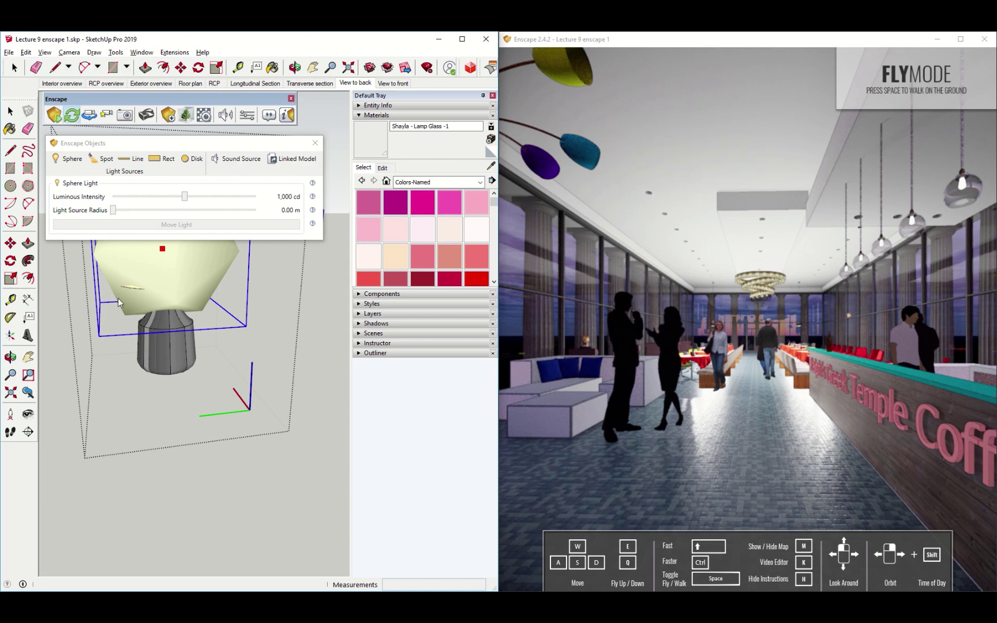
- Dim the table lamp's sphere light to 70 cd while viewing the tables in Enscape
scroll(813, 355, down, 2)
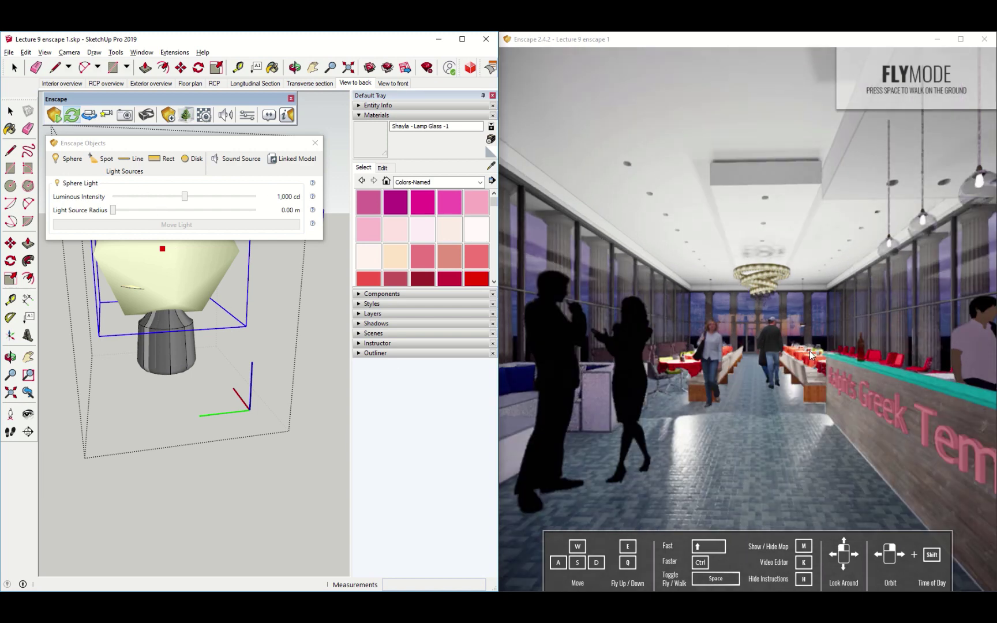
scroll(756, 374, down, 5)
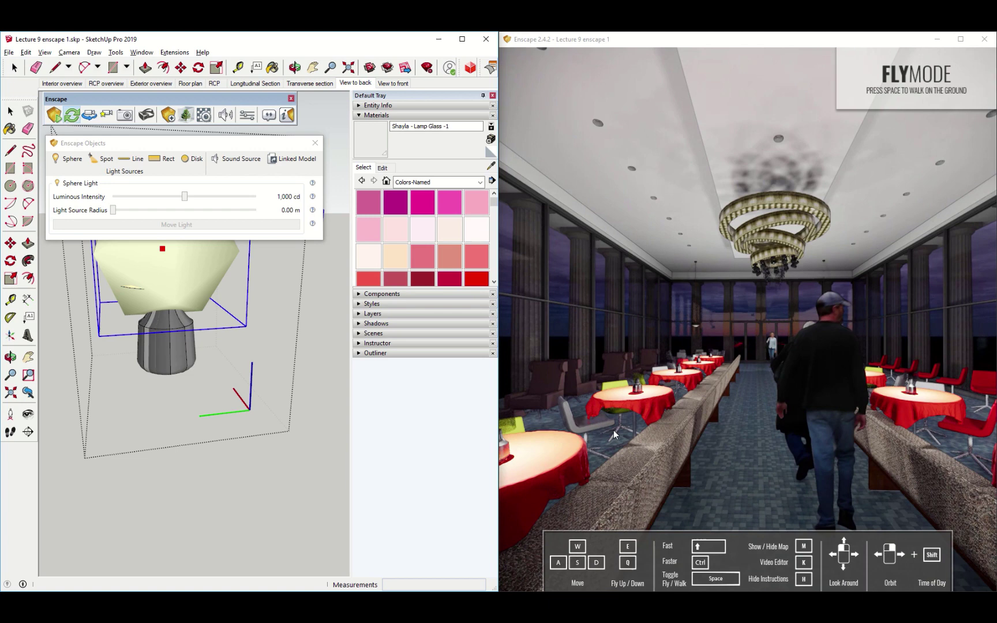
mouse_move(613, 429)
mouse_down()
mouse_move(542, 461)
mouse_move(618, 444)
mouse_up()
scroll(655, 428, down, 3)
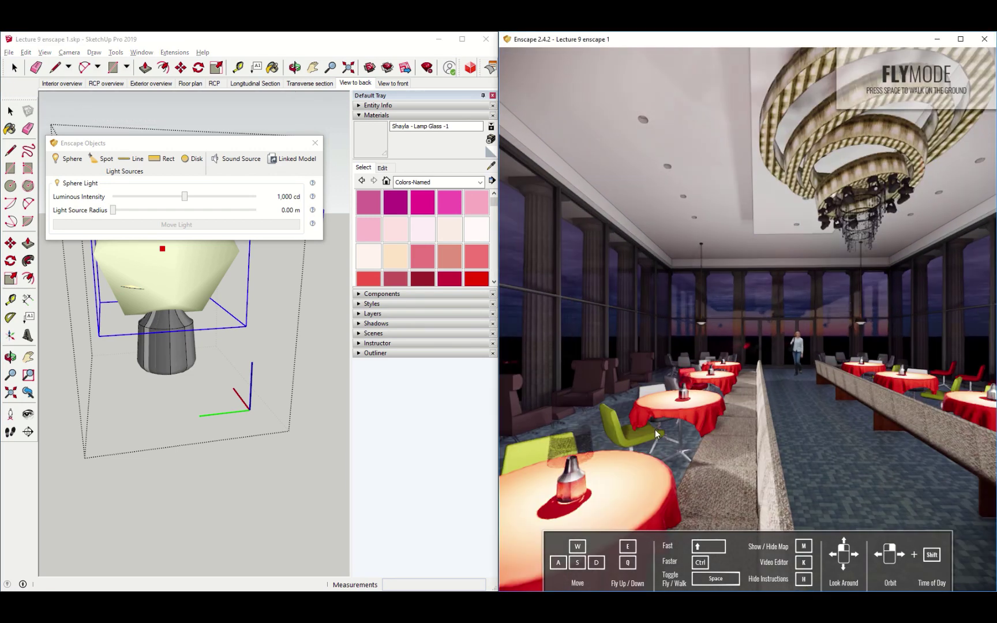
drag(184, 199, 151, 199)
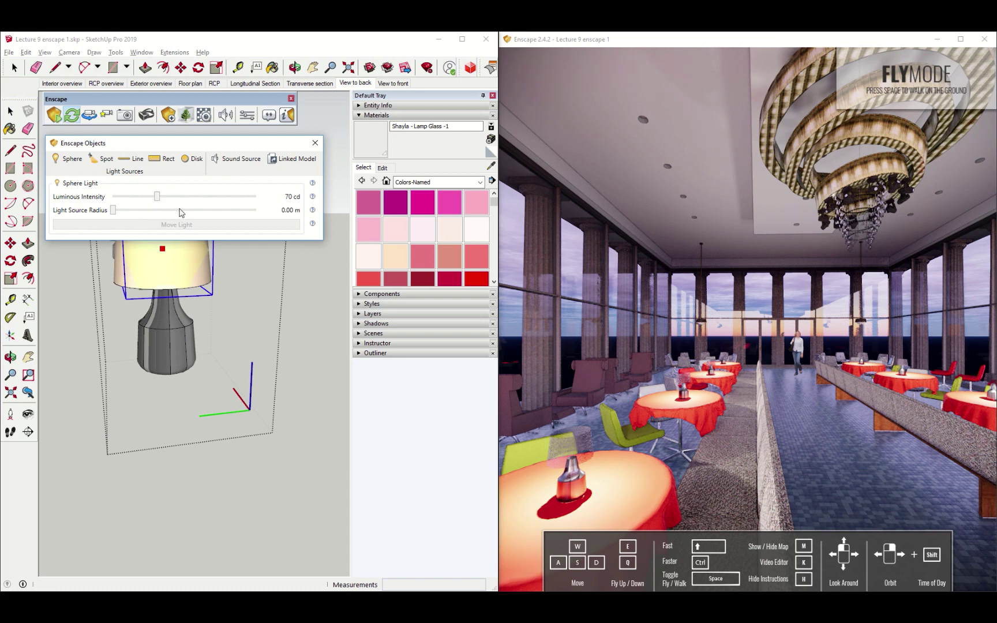
click(315, 143)
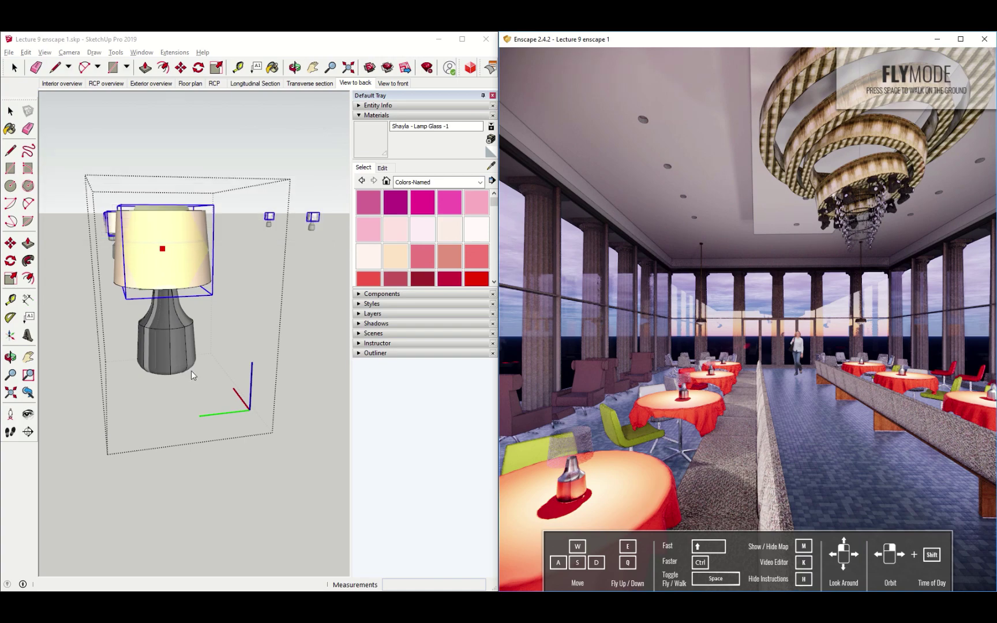
scroll(212, 353, down, 5)
middle_click(210, 352)
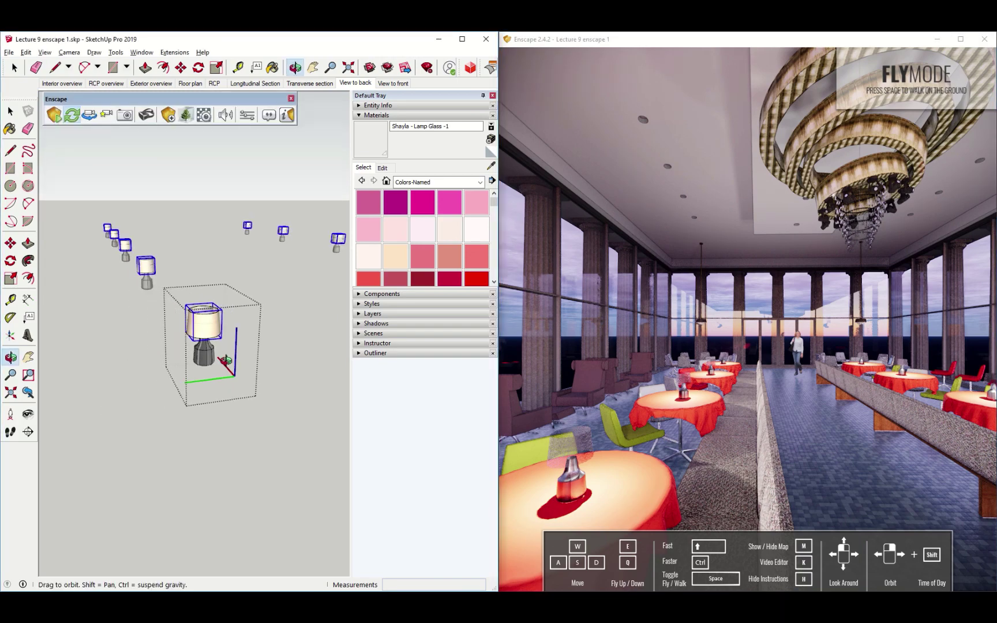
key(space)
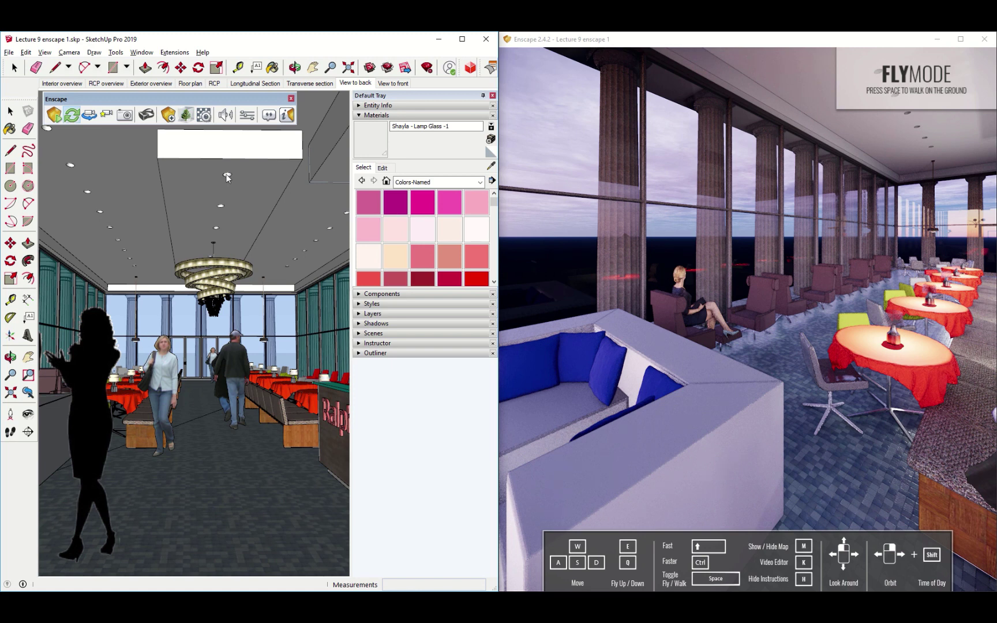
- Open the ceiling downlight group and component, leaving the rest of the model visible
key(space)
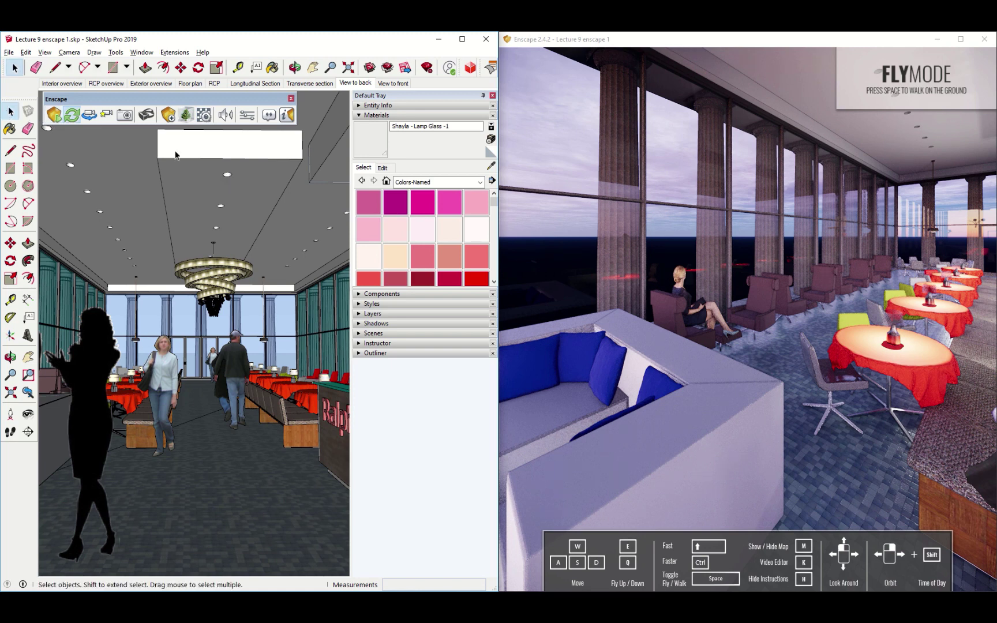
double_click(227, 176)
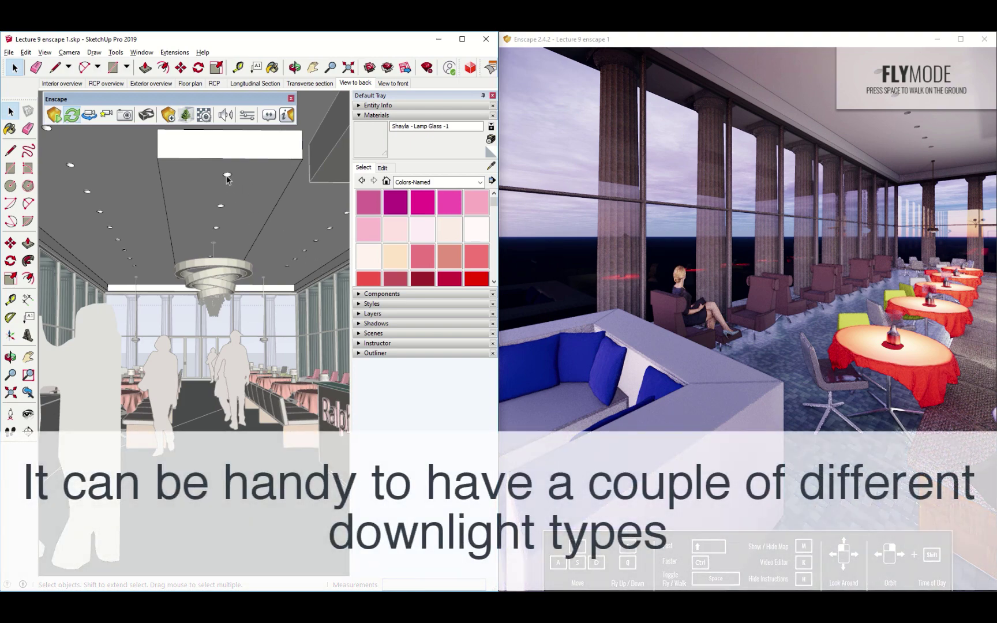
double_click(228, 176)
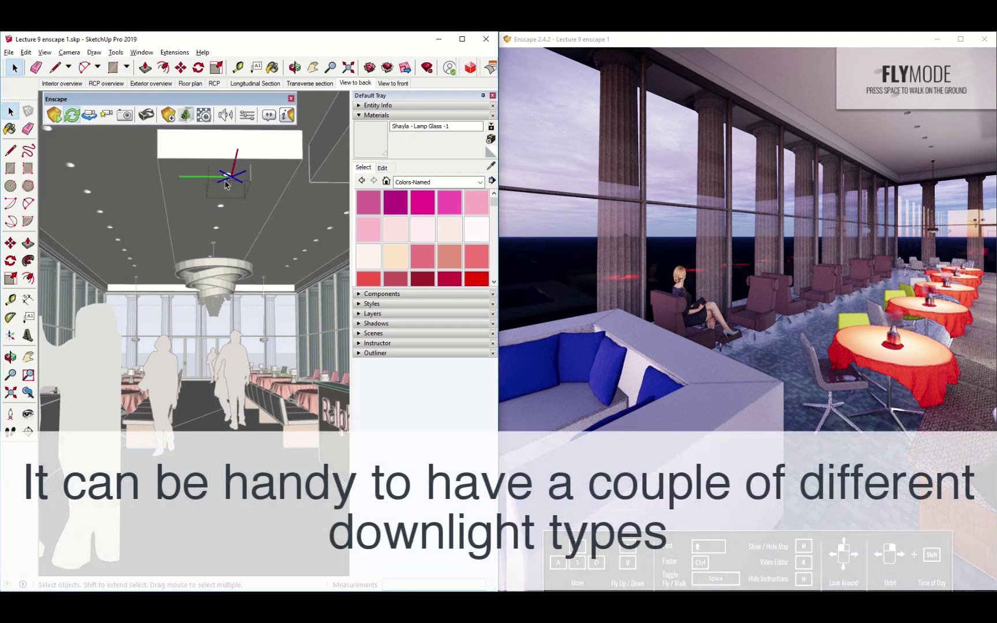
key(ctrl+h)
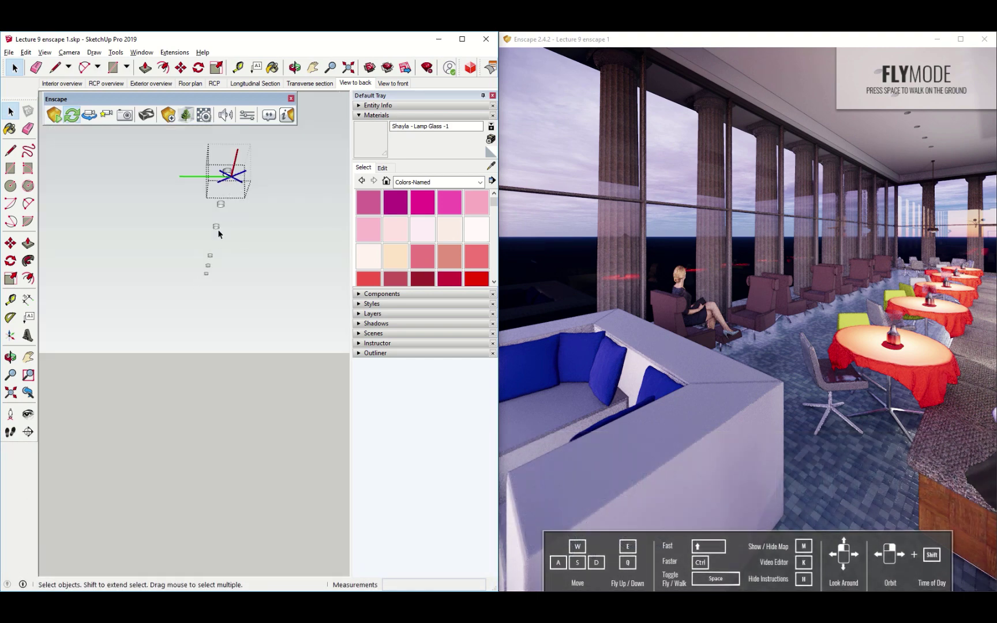
key(ctrl+h)
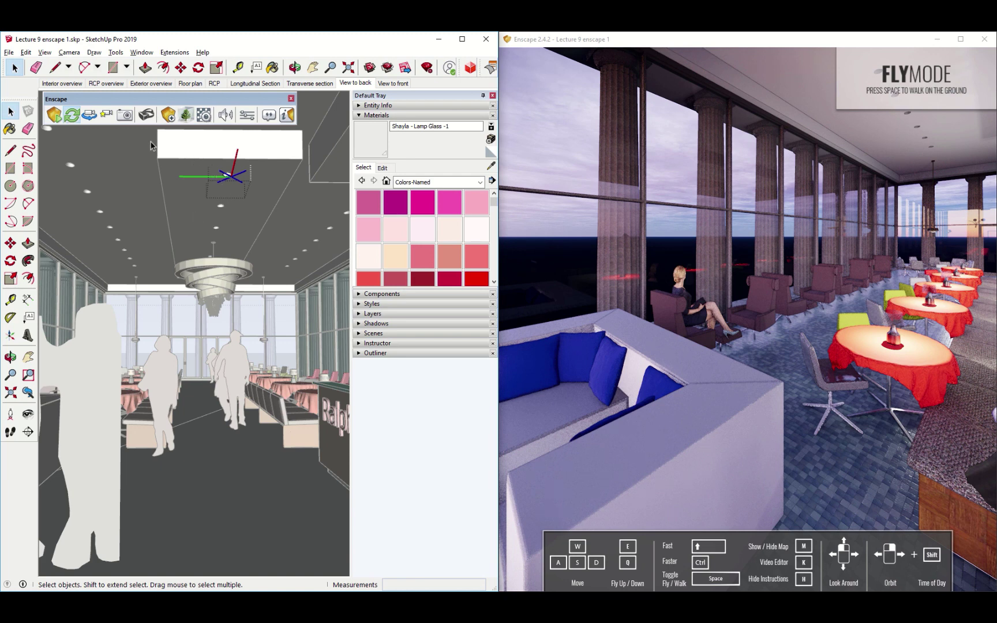
- Start an Enscape spotlight and snap it to the ceiling downlight's centre
click(171, 117)
drag(126, 90, 108, 132)
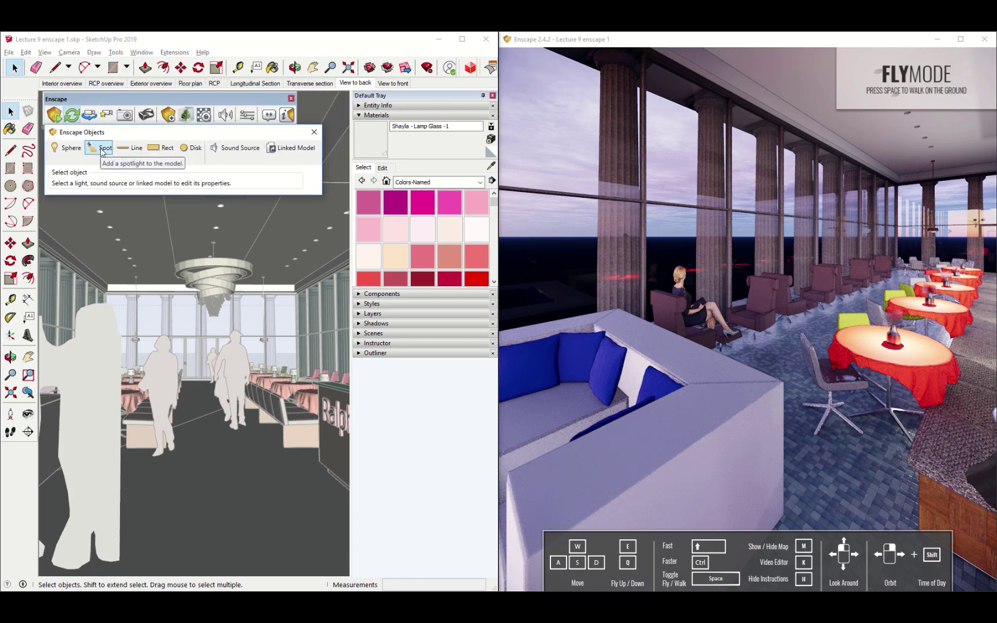
click(103, 150)
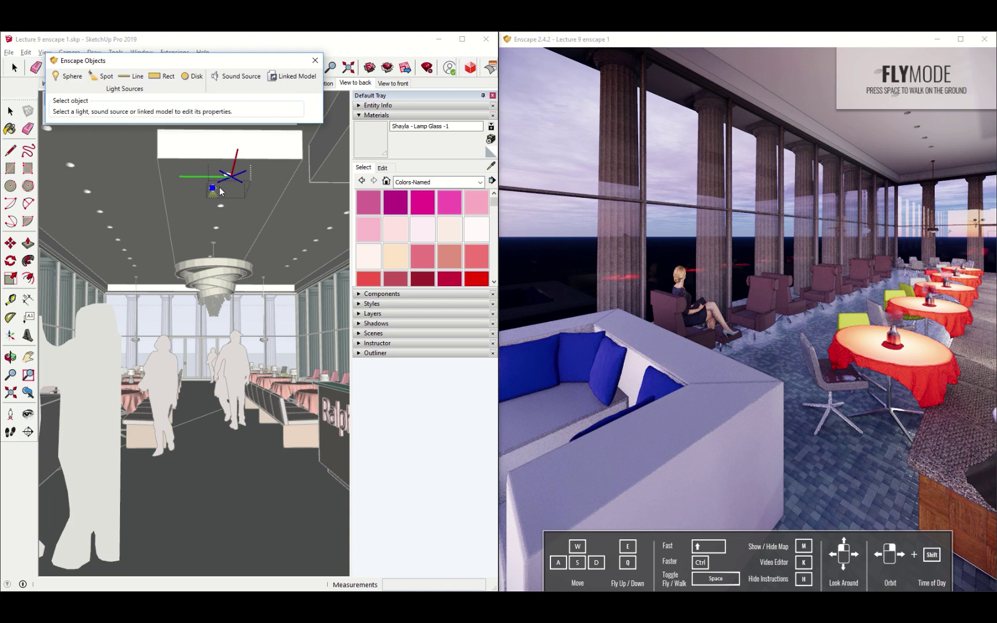
scroll(231, 179, up, 6)
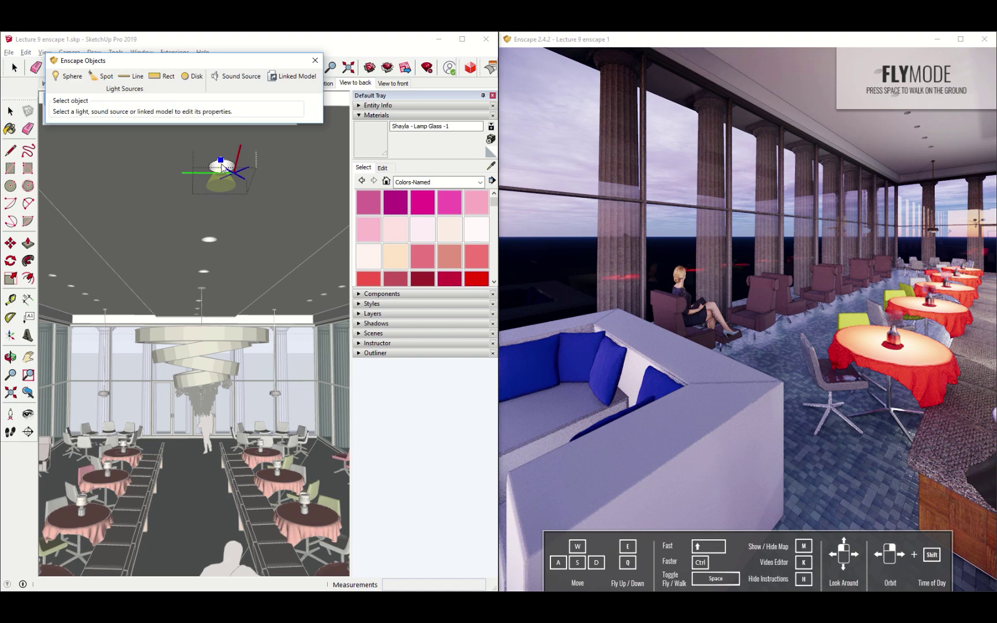
scroll(222, 167, up, 2)
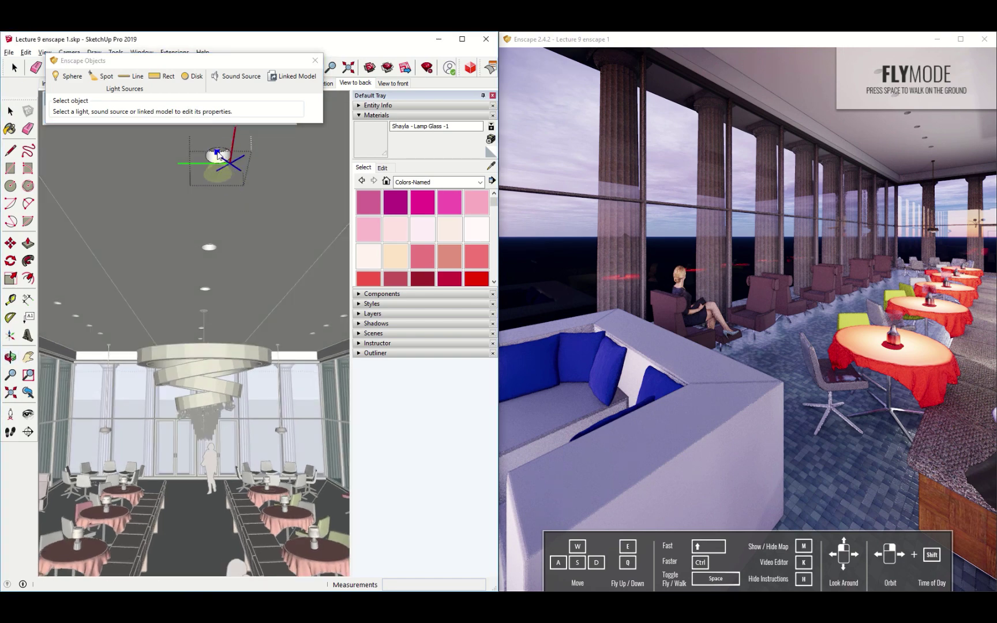
scroll(218, 155, up, 2)
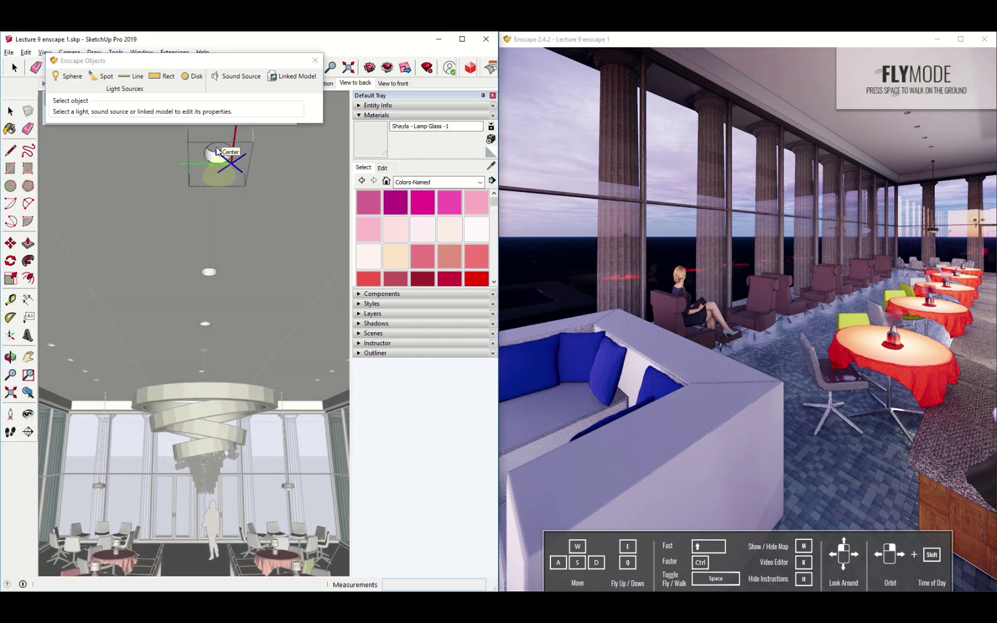
click(216, 151)
- Fix the spotlight under the fixture and orbit down toward the aisle floor
scroll(221, 151, up, 1)
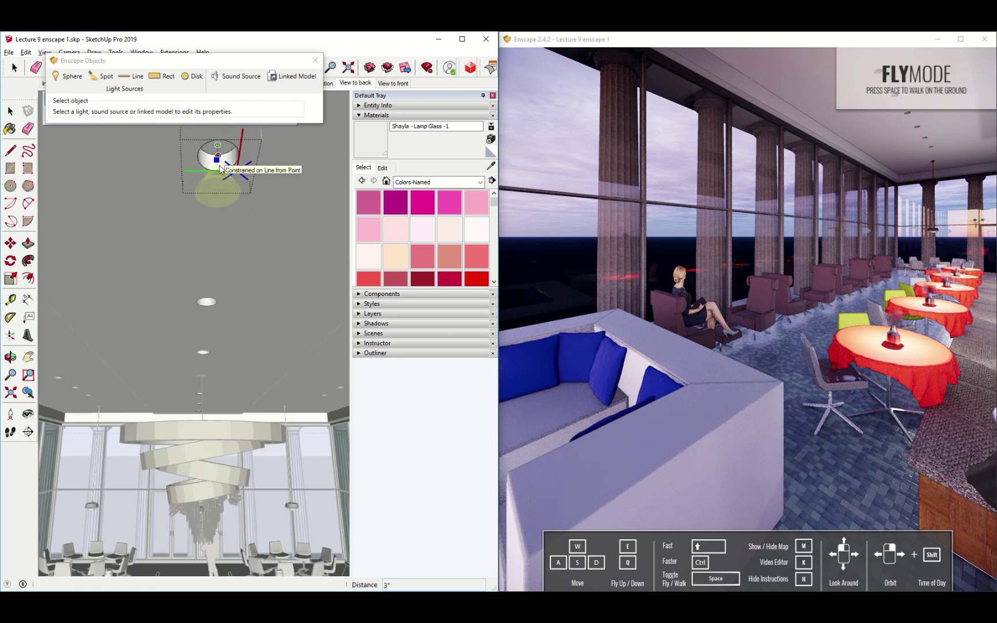
scroll(219, 166, up, 1)
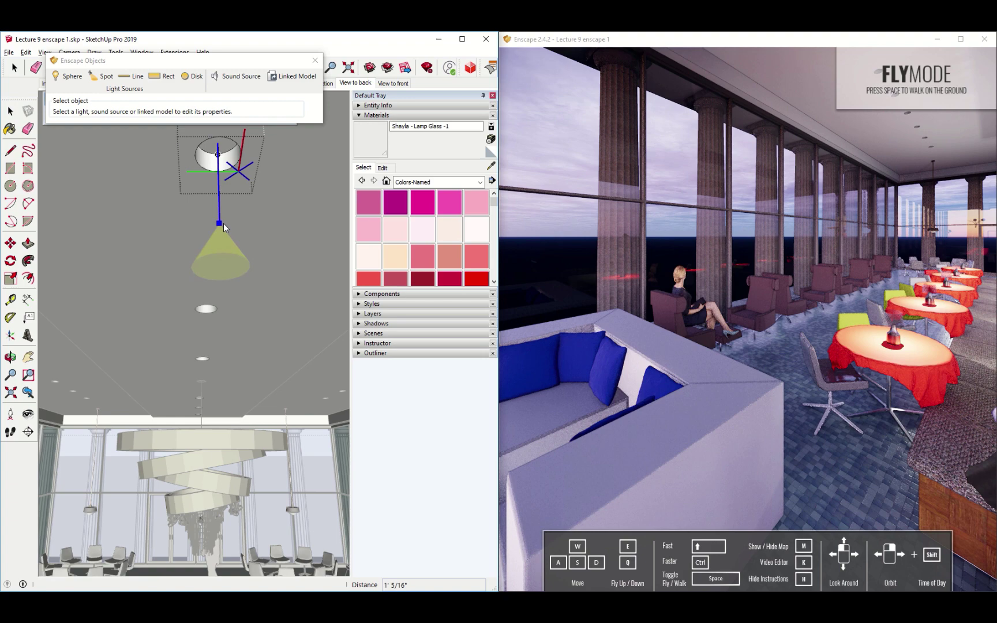
click(219, 162)
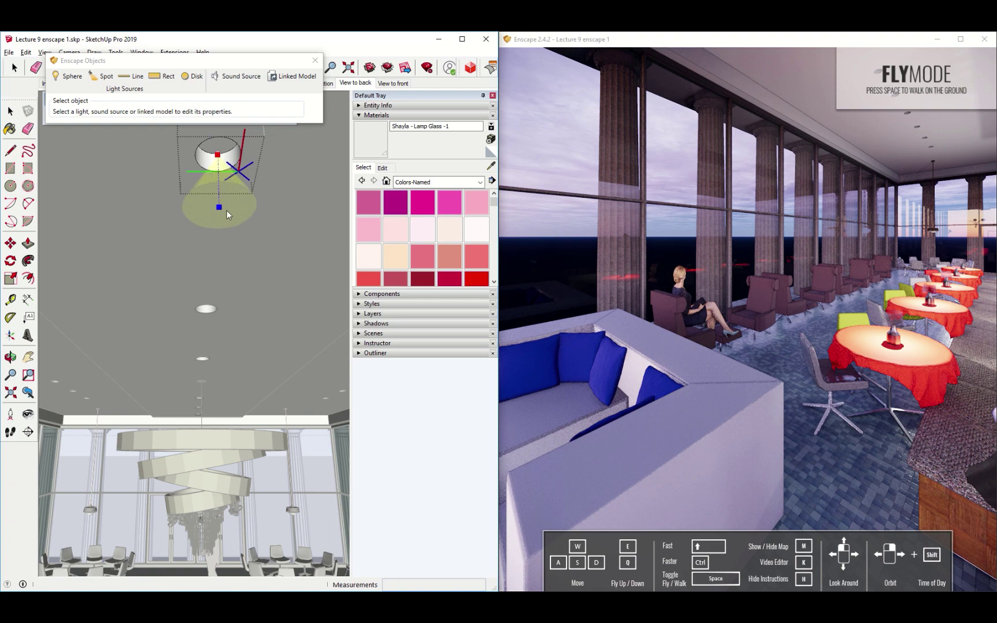
scroll(229, 237, down, 2)
click(233, 281)
mouse_move(229, 292)
middle_down()
mouse_move(225, 314)
mouse_move(220, 242)
middle_up()
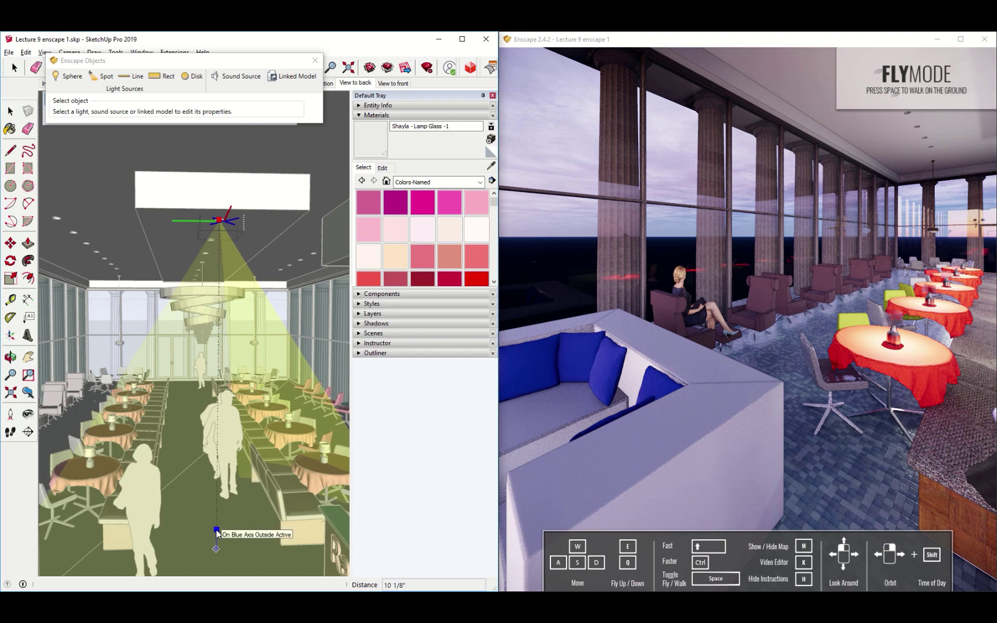
- Aim the spotlight straight down and look down the aisle in Enscape
click(216, 531)
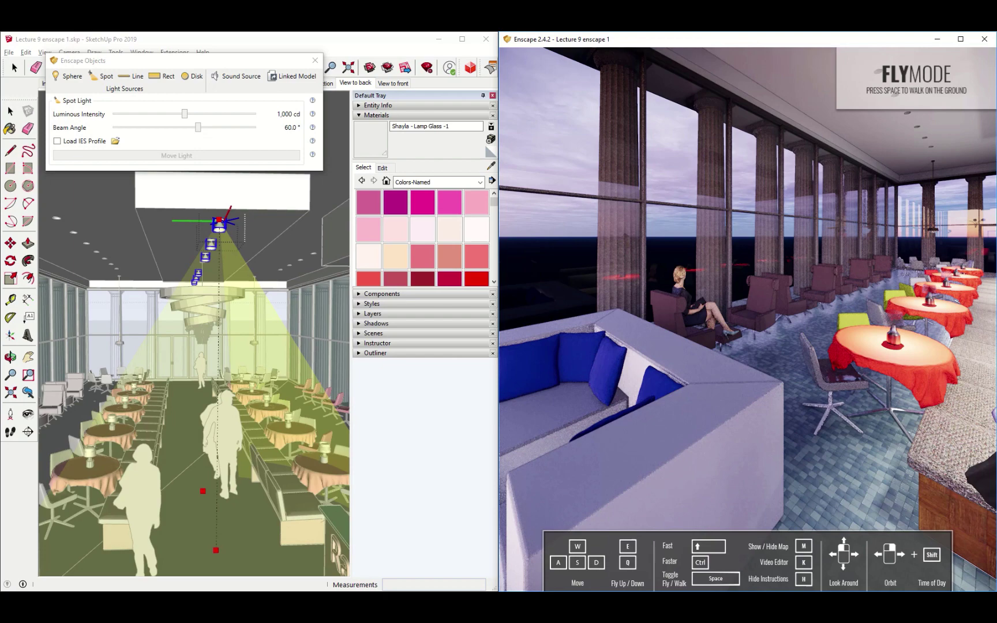
drag(664, 323, 798, 311)
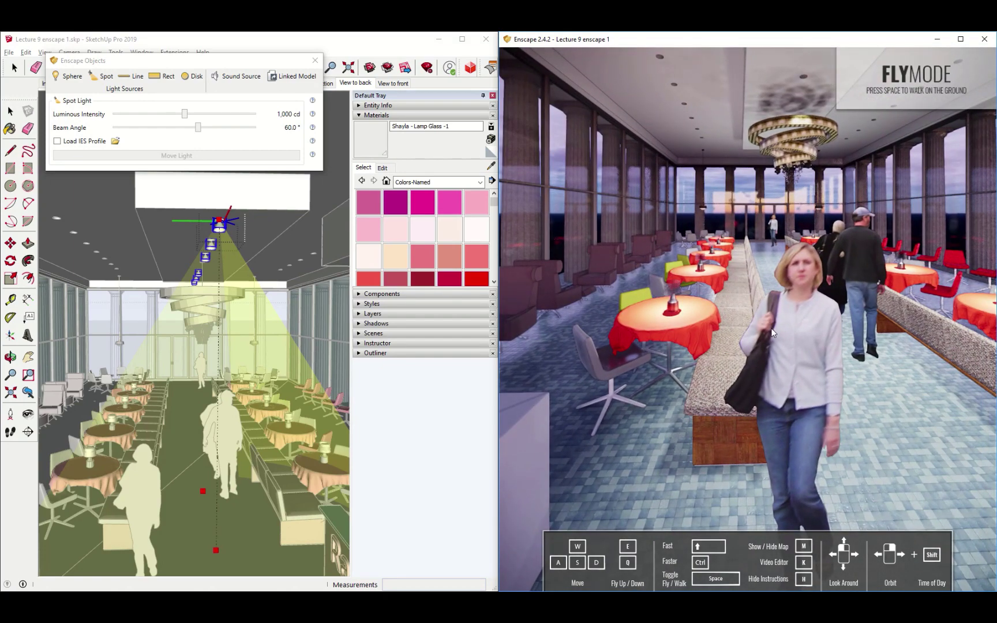
right_drag(772, 333, 700, 342)
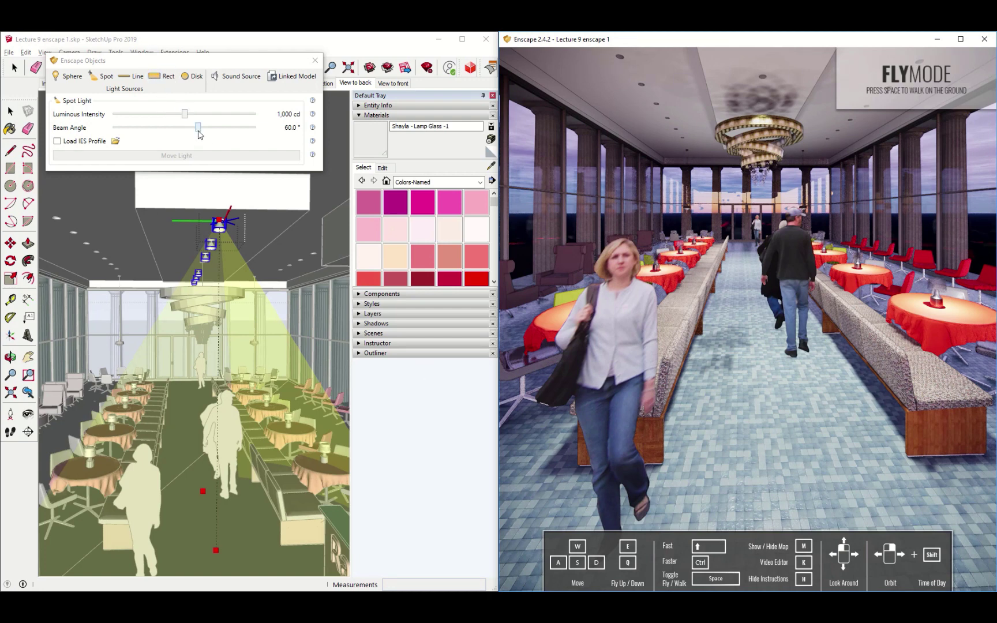
- Set the spotlight to a 29.6° beam at 2,597 cd
drag(199, 132, 140, 132)
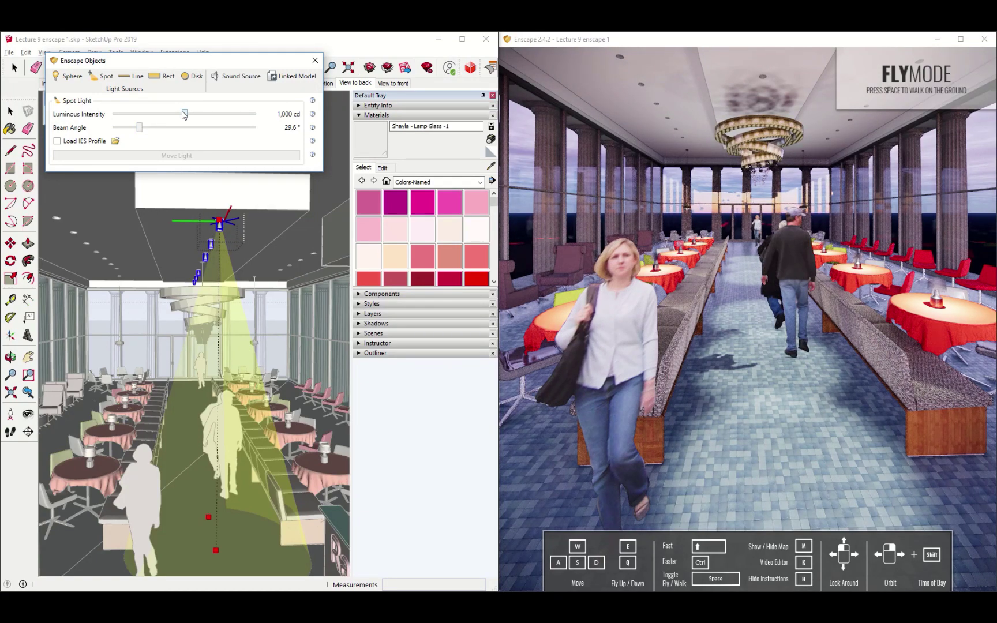
mouse_move(184, 113)
mouse_down()
mouse_move(200, 114)
mouse_move(195, 120)
mouse_up()
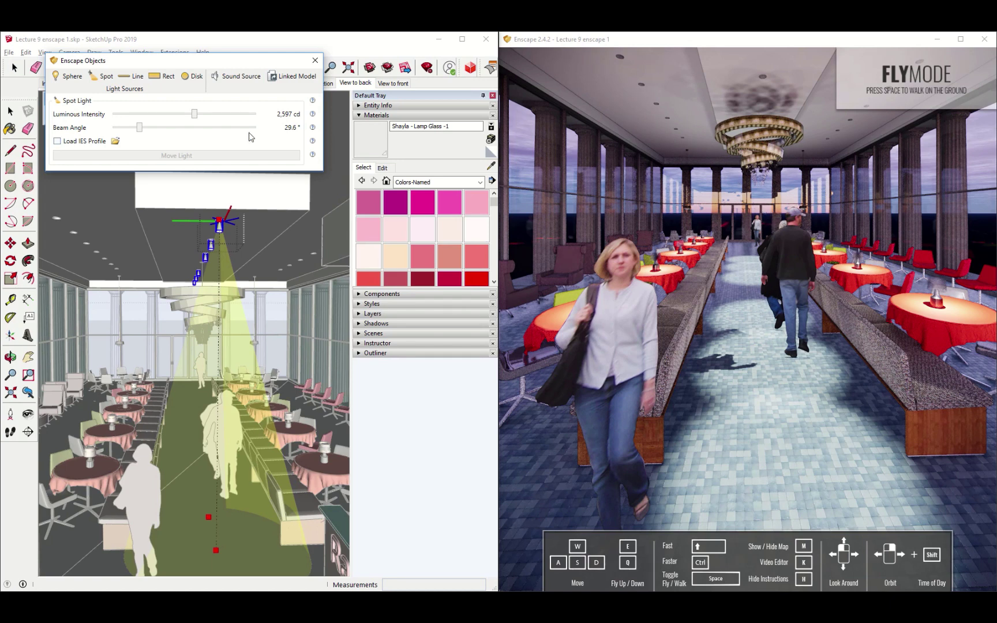
click(315, 60)
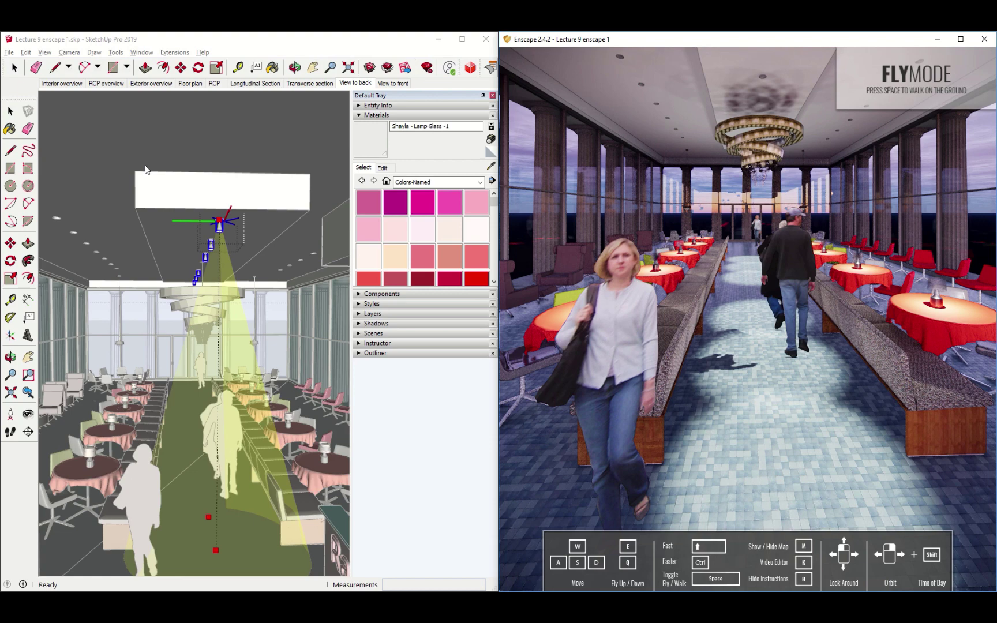
click(191, 150)
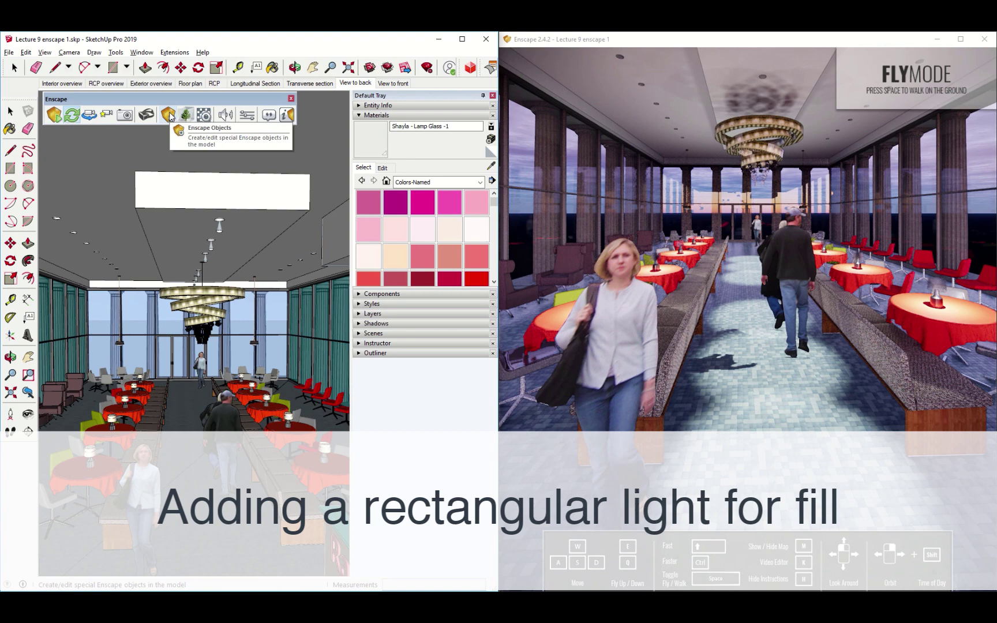
- Place a 1,000 lm, 0.20 m by 0.20 m rectangular light on the ceiling, aimed down
click(169, 115)
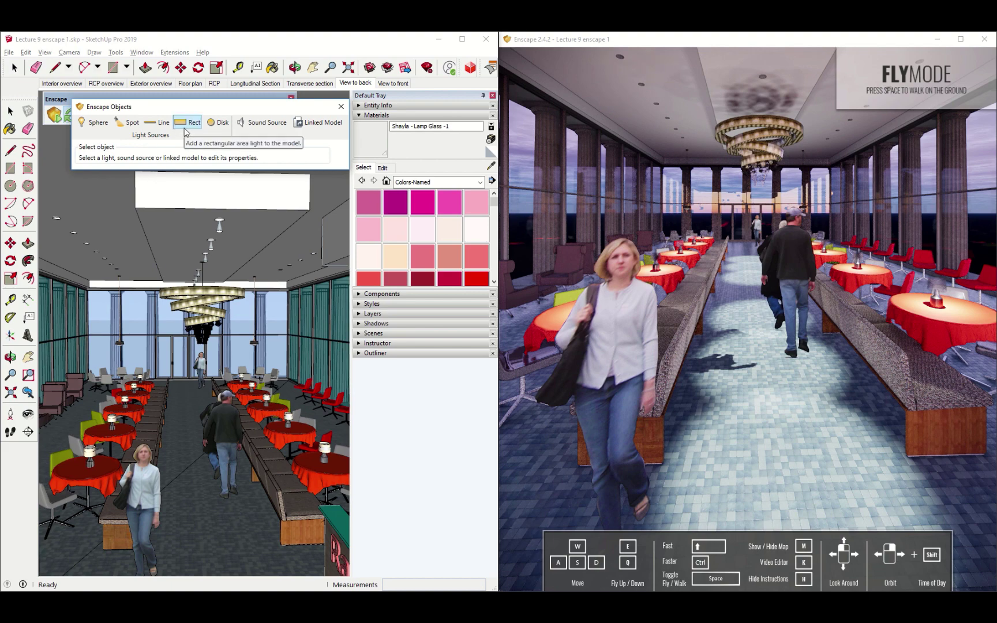
click(185, 126)
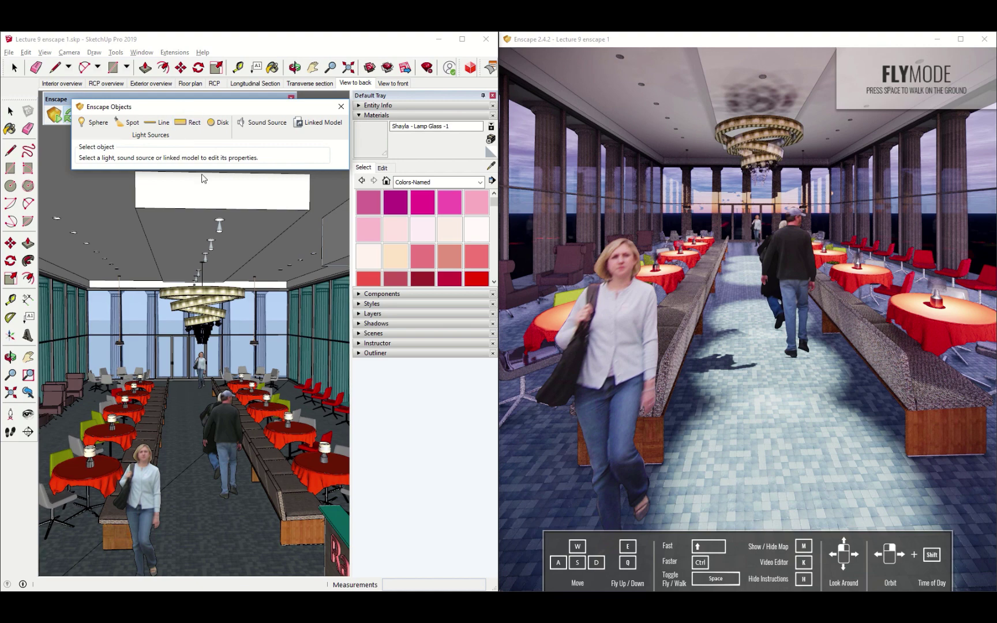
click(216, 536)
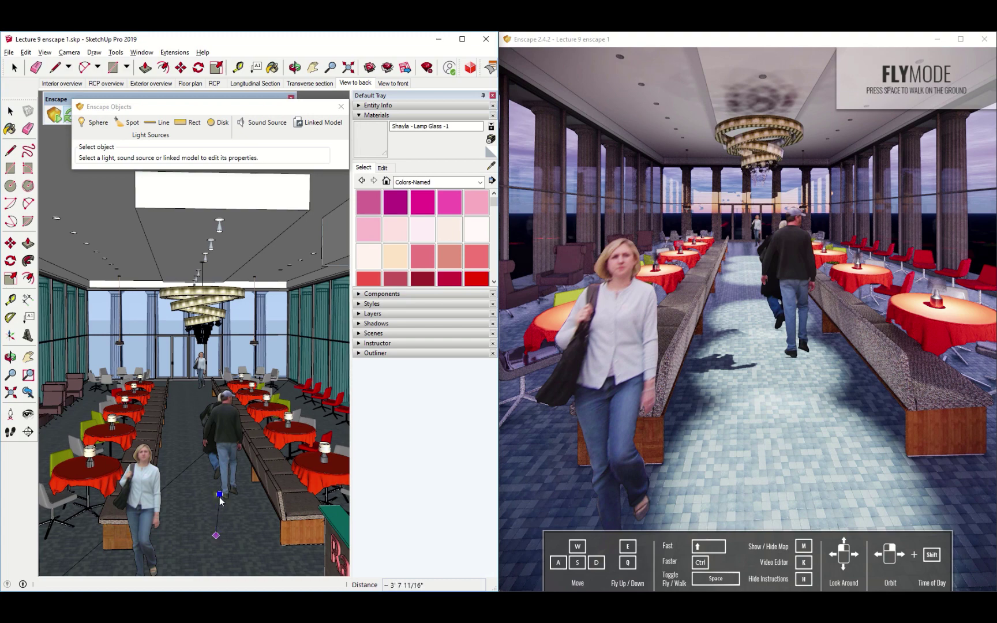
click(214, 496)
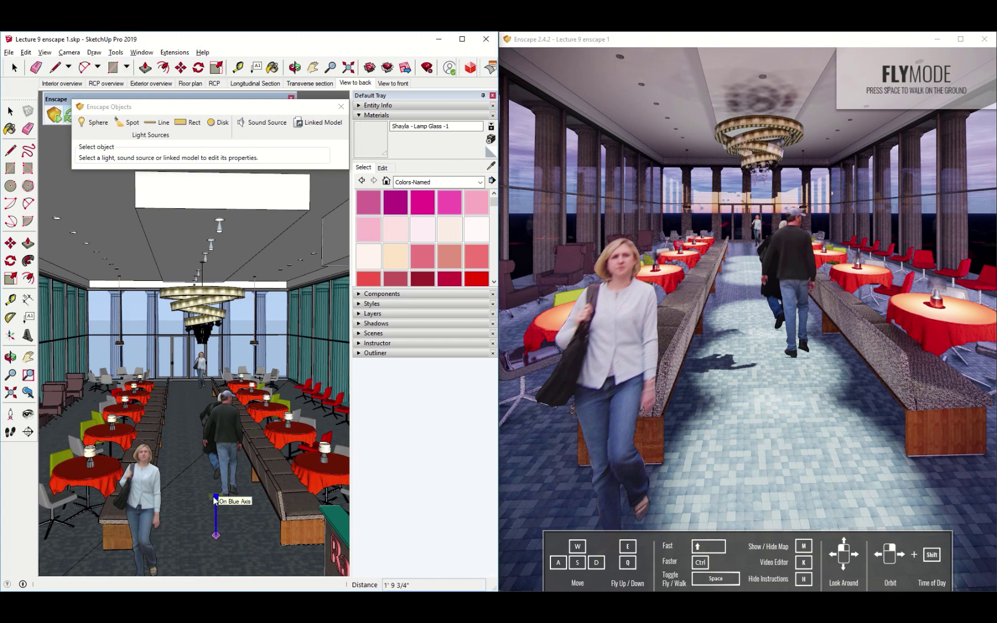
click(214, 439)
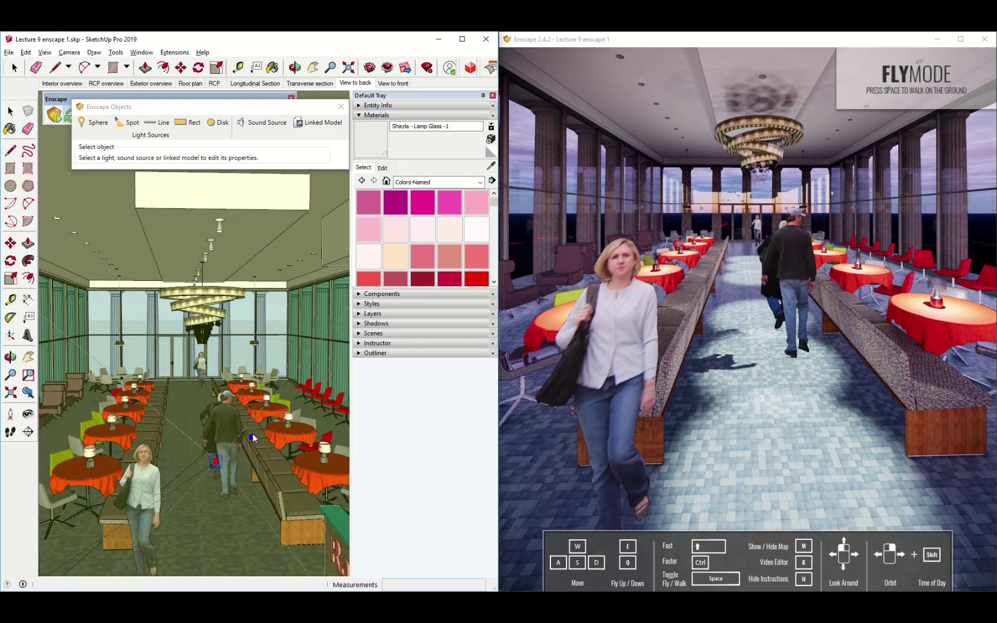
click(211, 236)
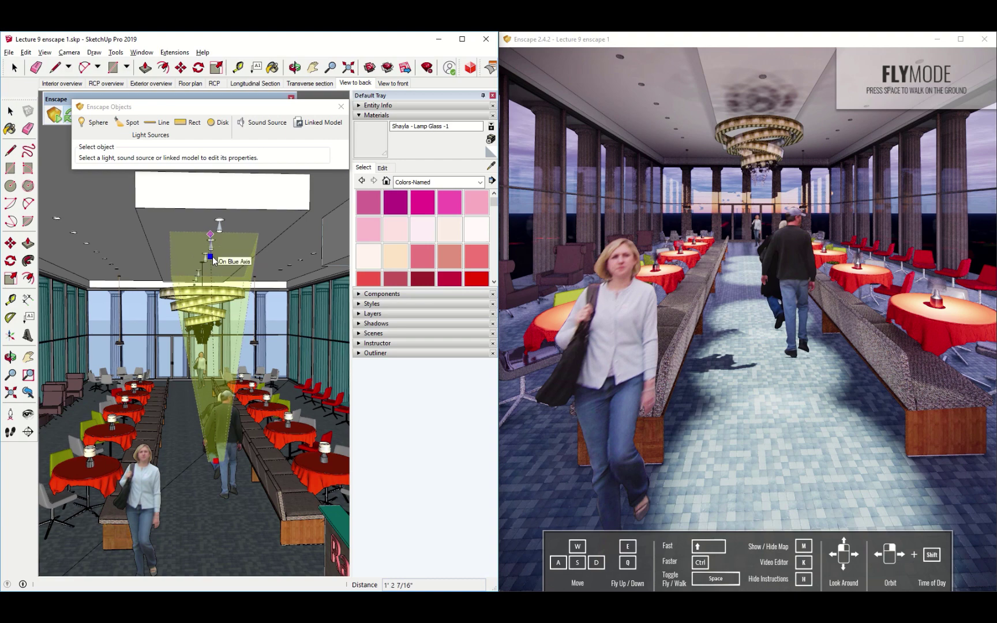
click(213, 257)
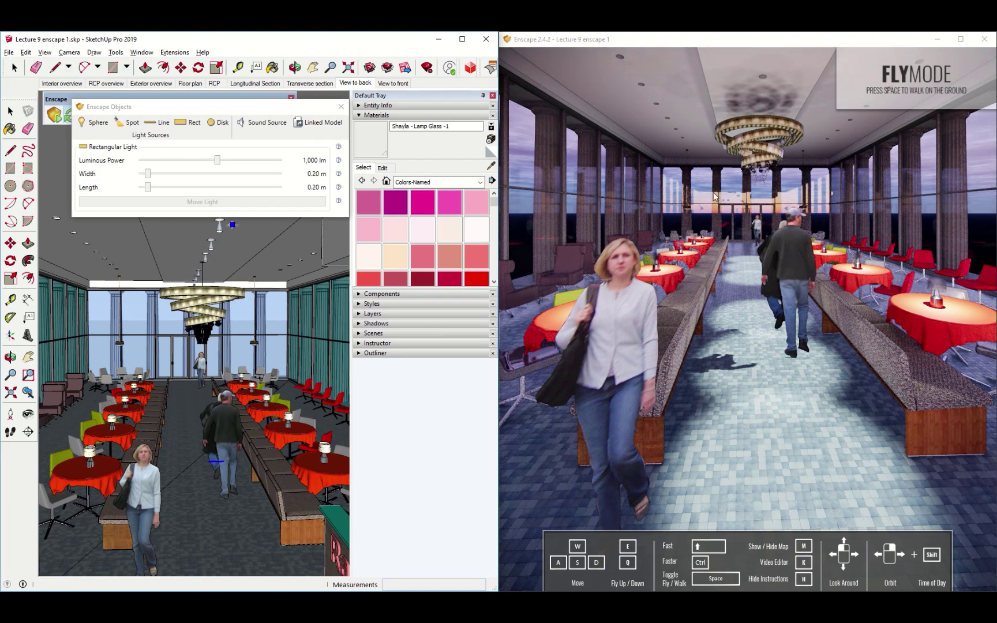
- Tilt the Enscape view to the ceiling and widen the rectangular light to 0.82 m
click(709, 281)
key(s)
drag(709, 305, 708, 281)
click(197, 162)
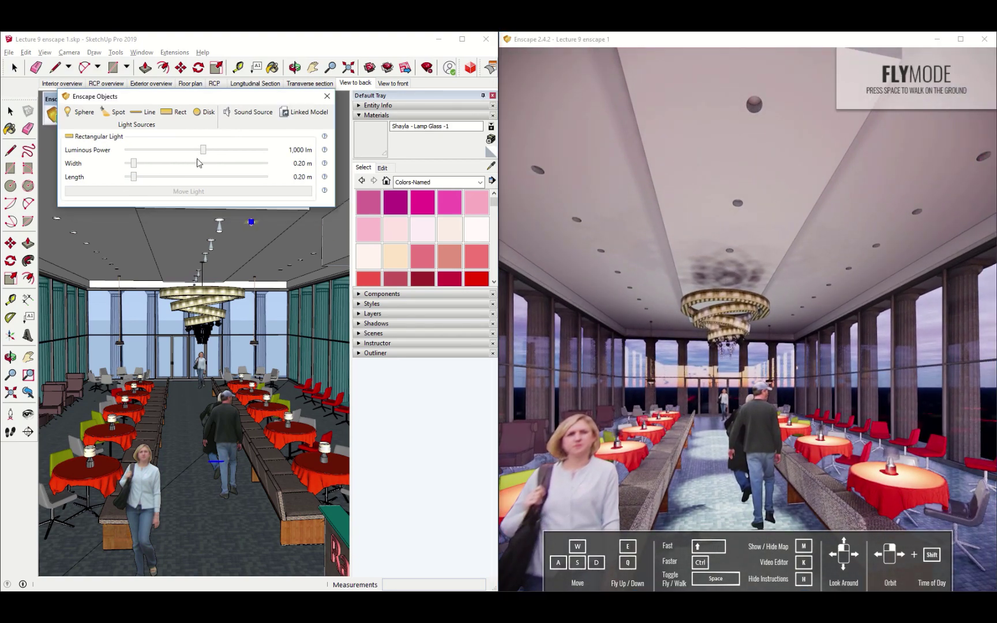
drag(205, 152, 229, 150)
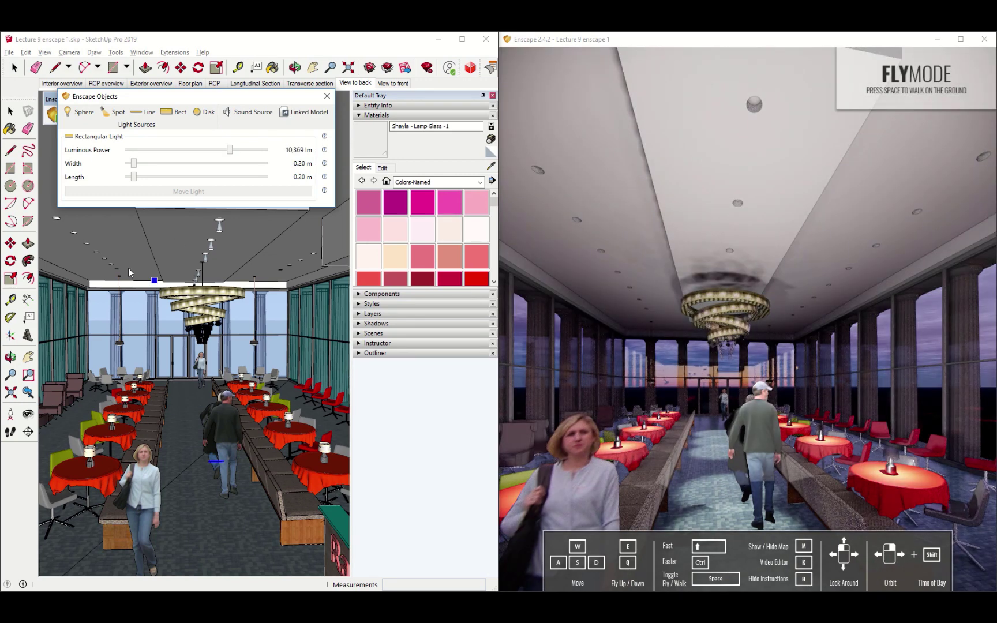
drag(133, 166, 164, 167)
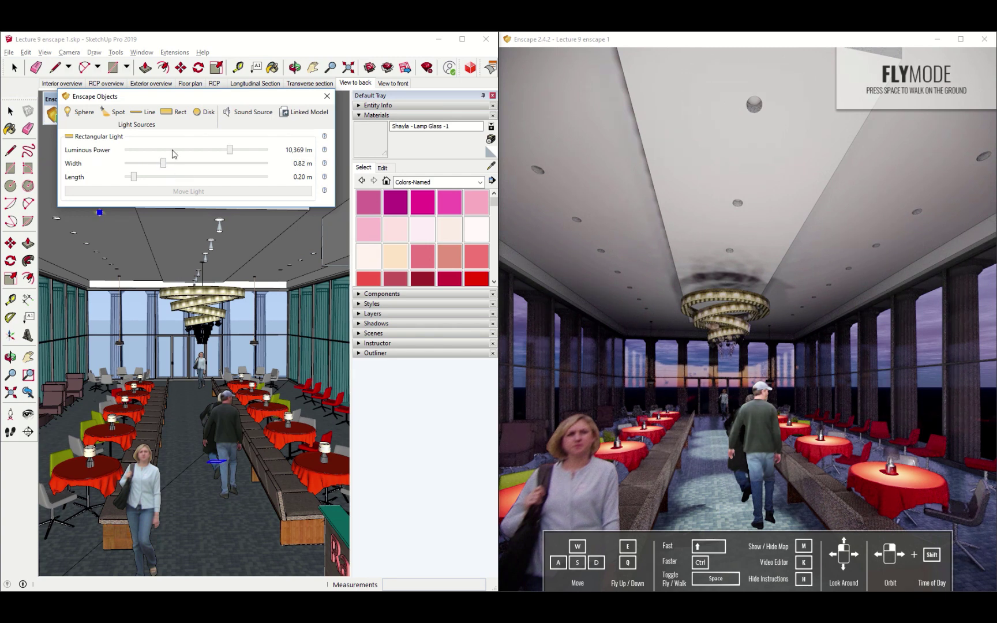
- Lengthen the rectangular light to 0.85 m and lower its power to about 2,083 lm
mouse_move(180, 100)
mouse_down()
mouse_move(376, 196)
mouse_move(260, 99)
mouse_move(182, 118)
mouse_up()
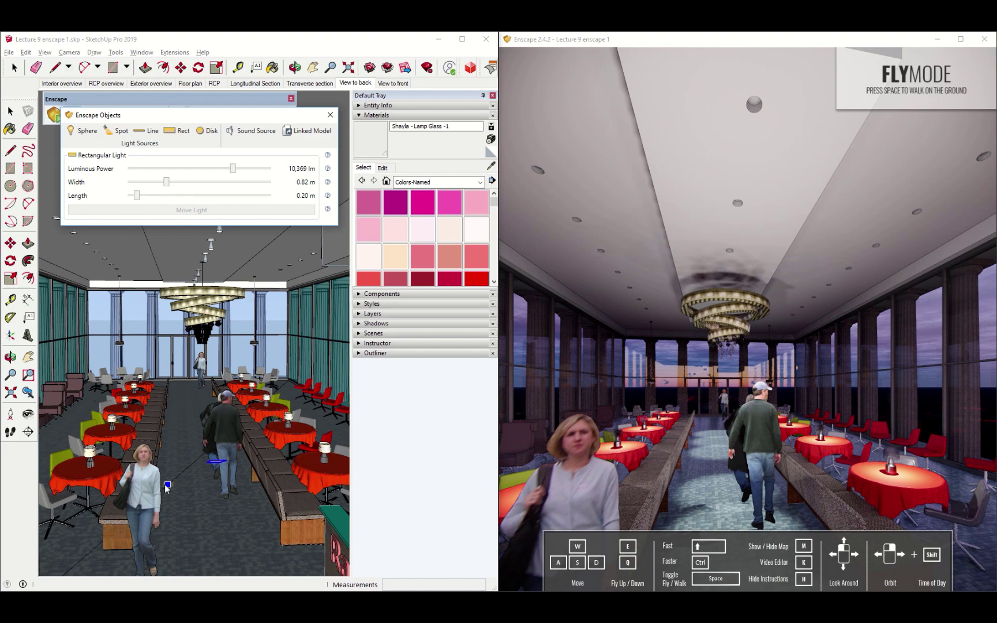
scroll(219, 473, up, 4)
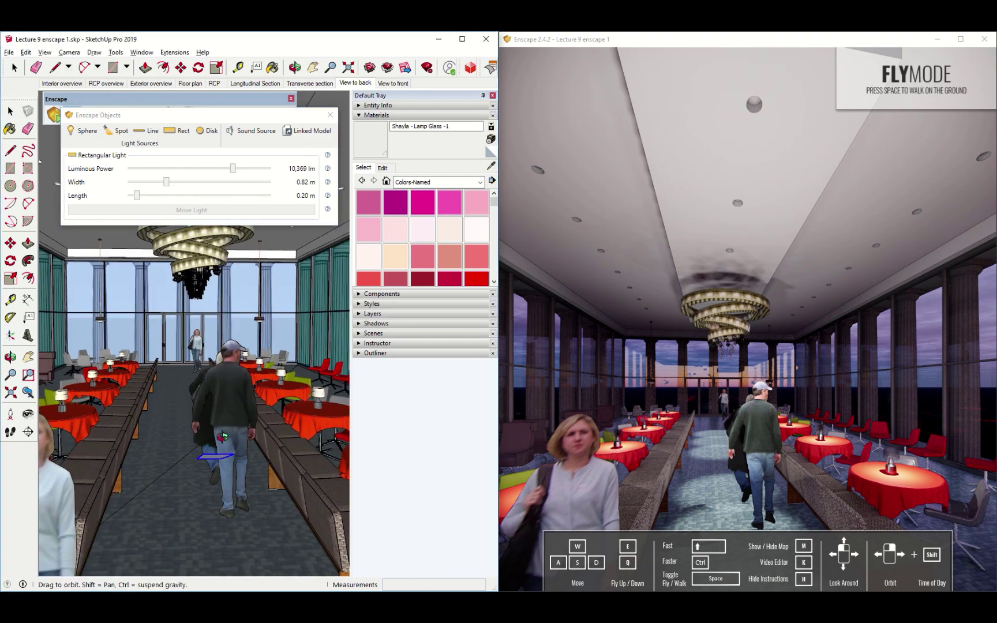
middle_drag(222, 437, 190, 260)
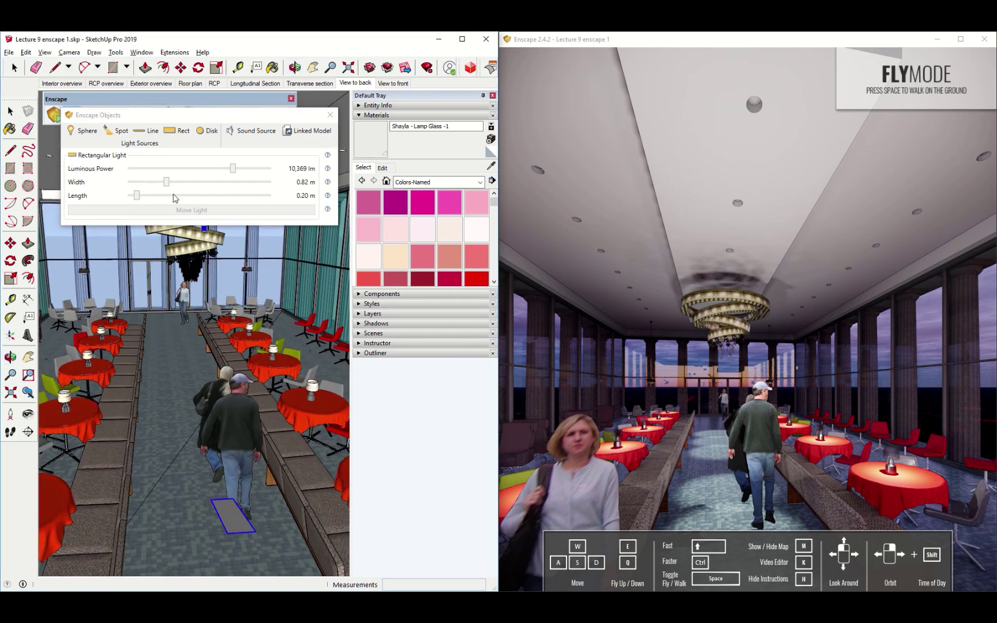
drag(137, 196, 169, 202)
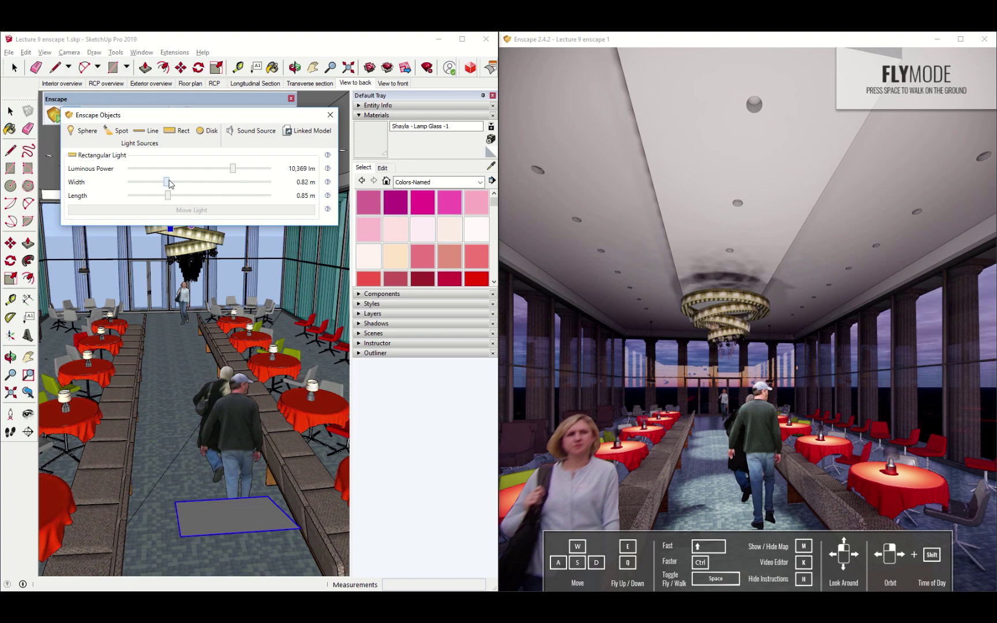
drag(233, 171, 240, 171)
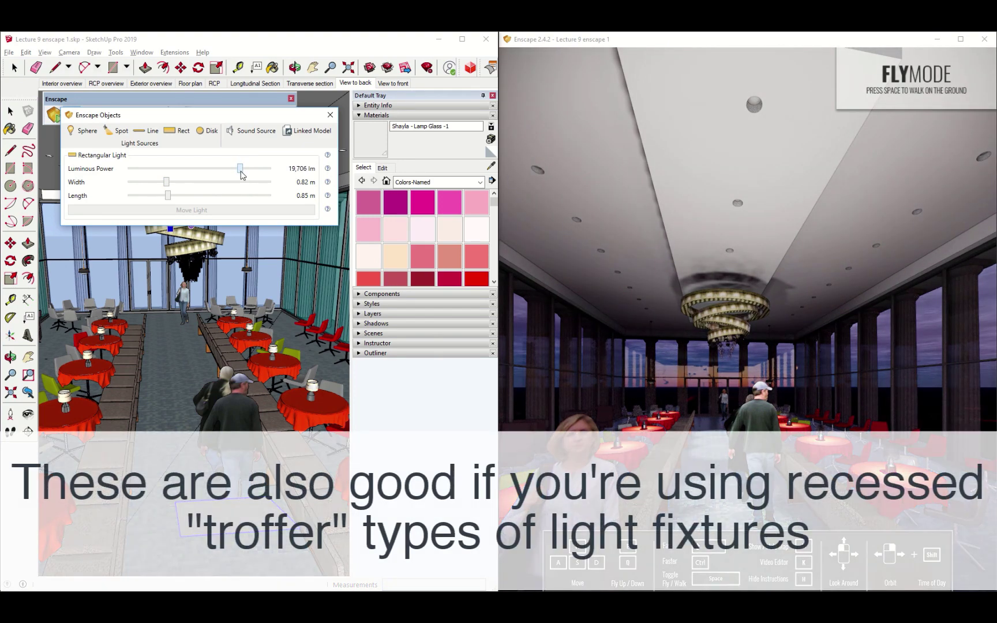
drag(242, 170, 214, 168)
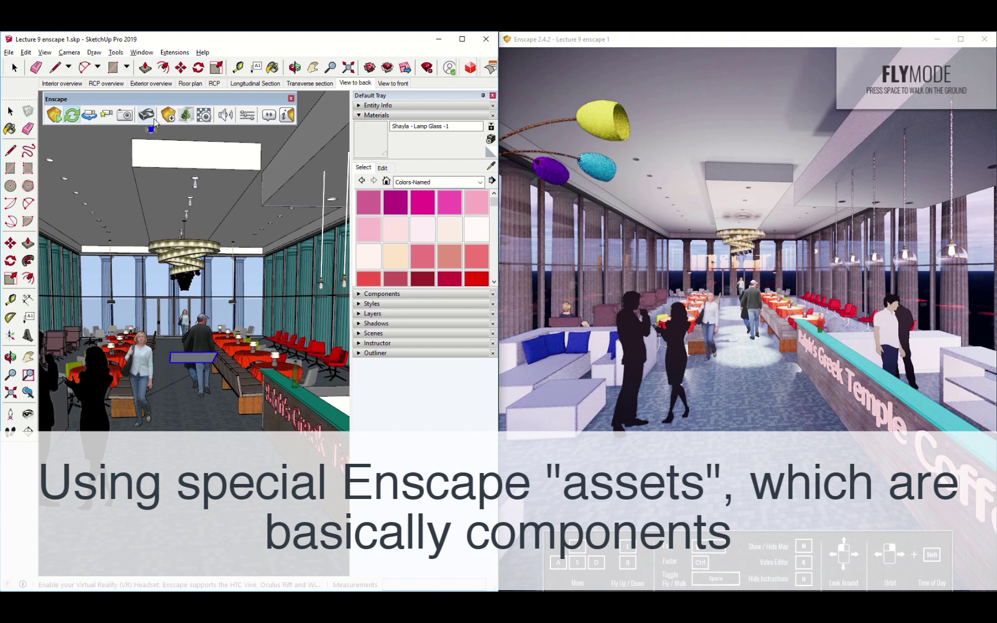
- Place the leather-jacket man from the Enscape Asset Library on the aisle floor
click(187, 115)
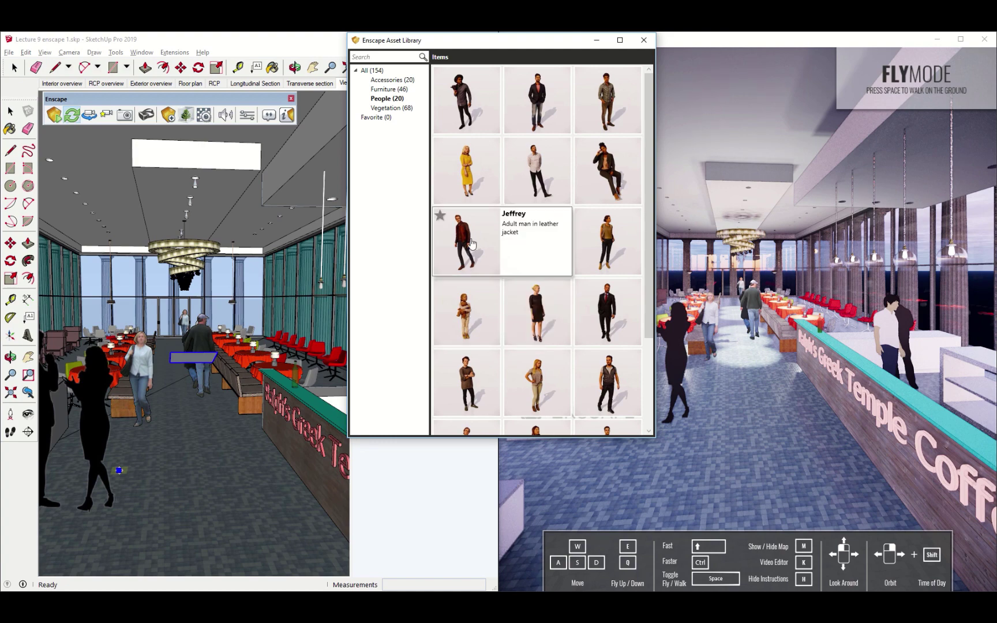
click(472, 243)
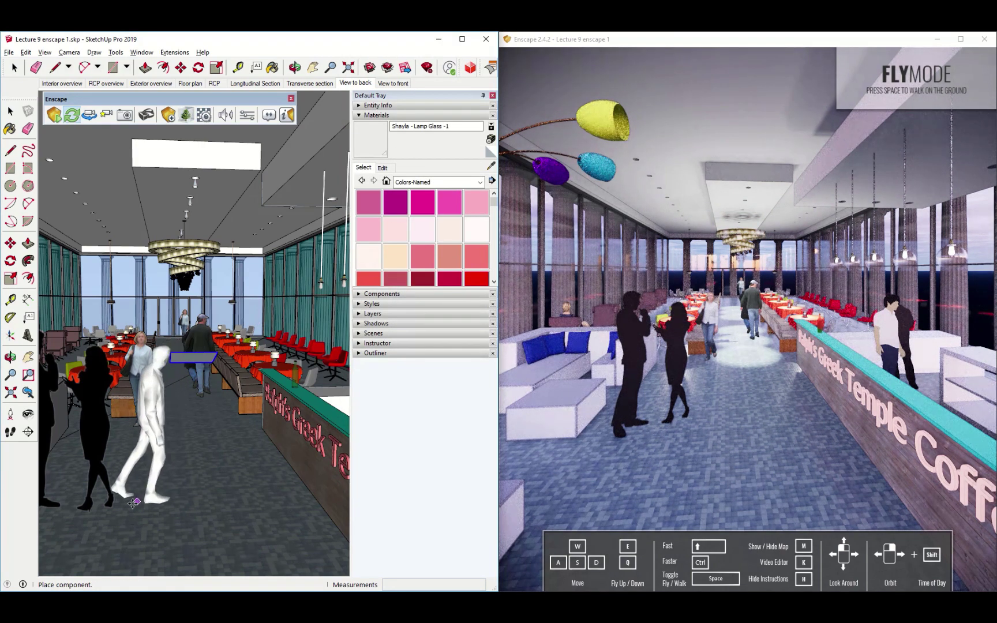
click(138, 488)
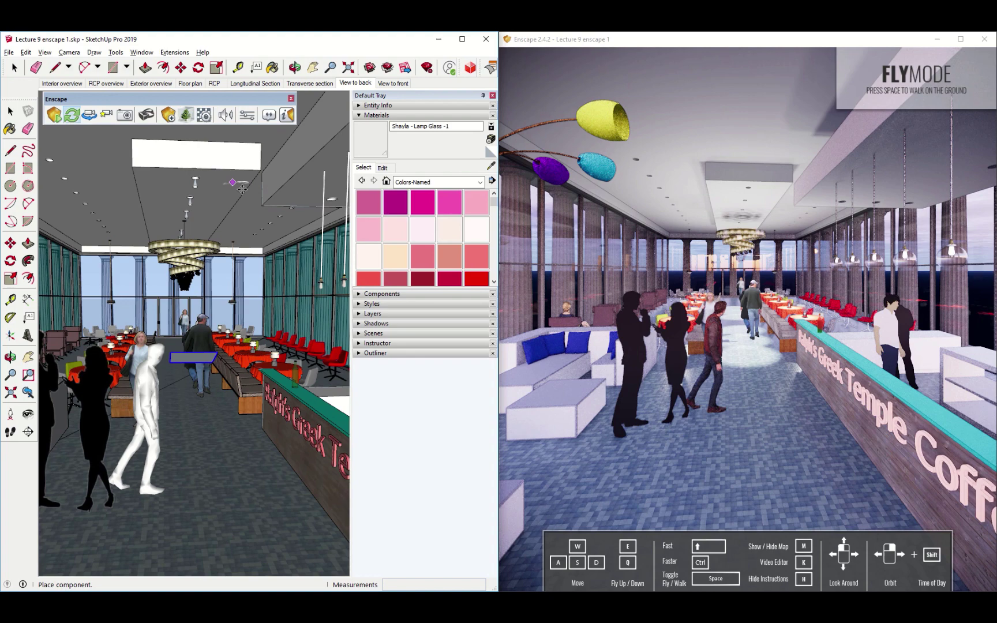
key(Escape)
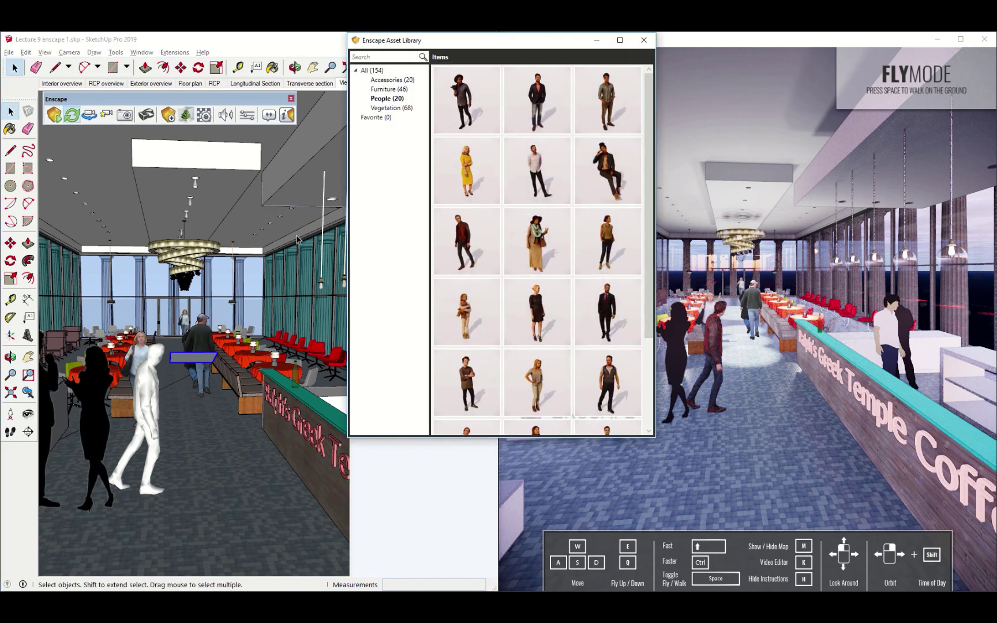
- Place the suit businessman near the bar, then reopen the Asset Library
click(608, 339)
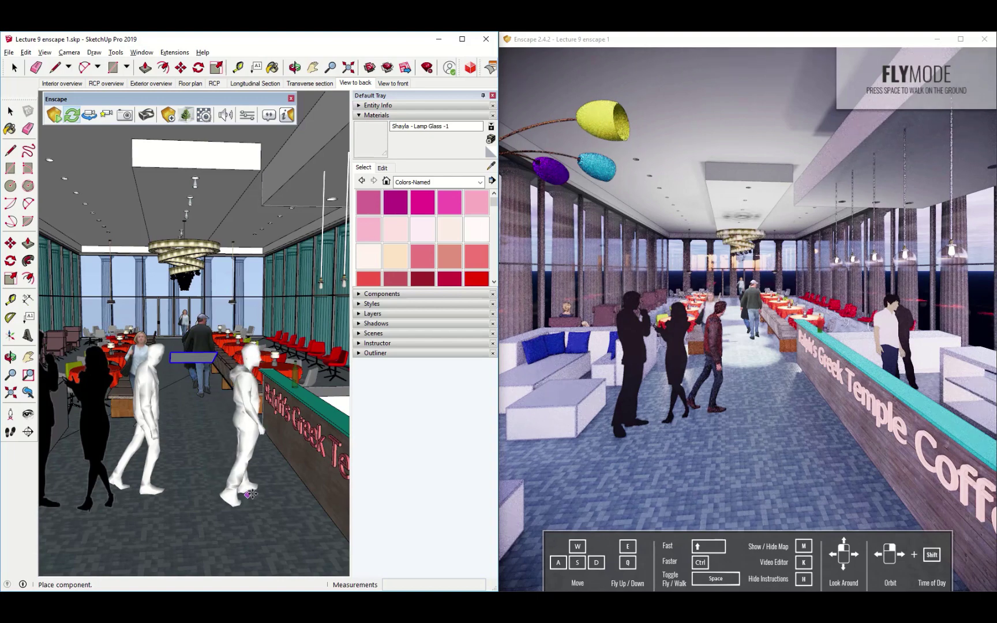
click(227, 479)
click(185, 115)
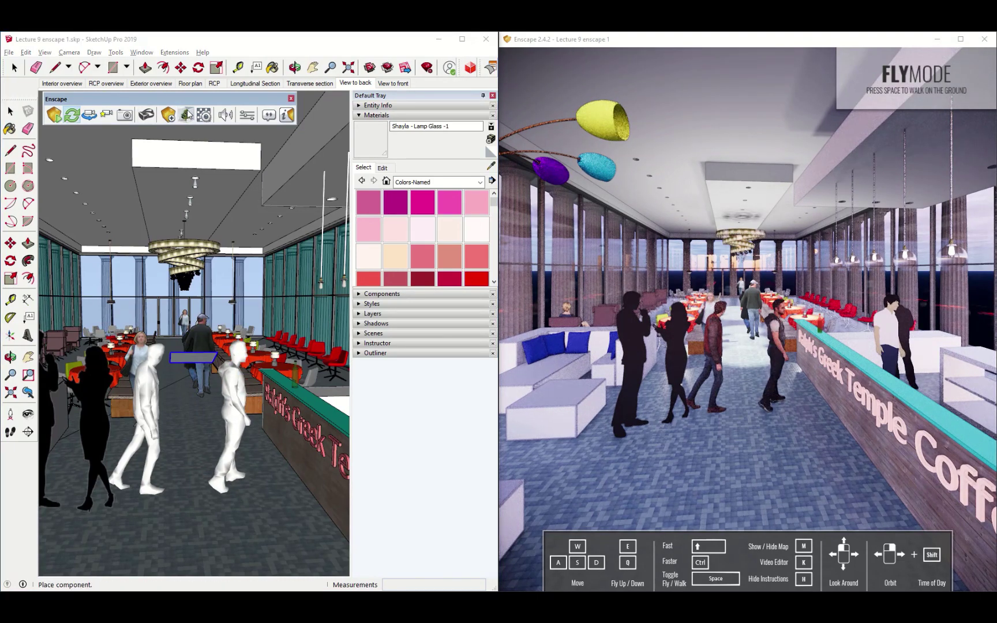
- Place Fern Potted Large from the Vegetation assets in the aisle before the bar
click(385, 108)
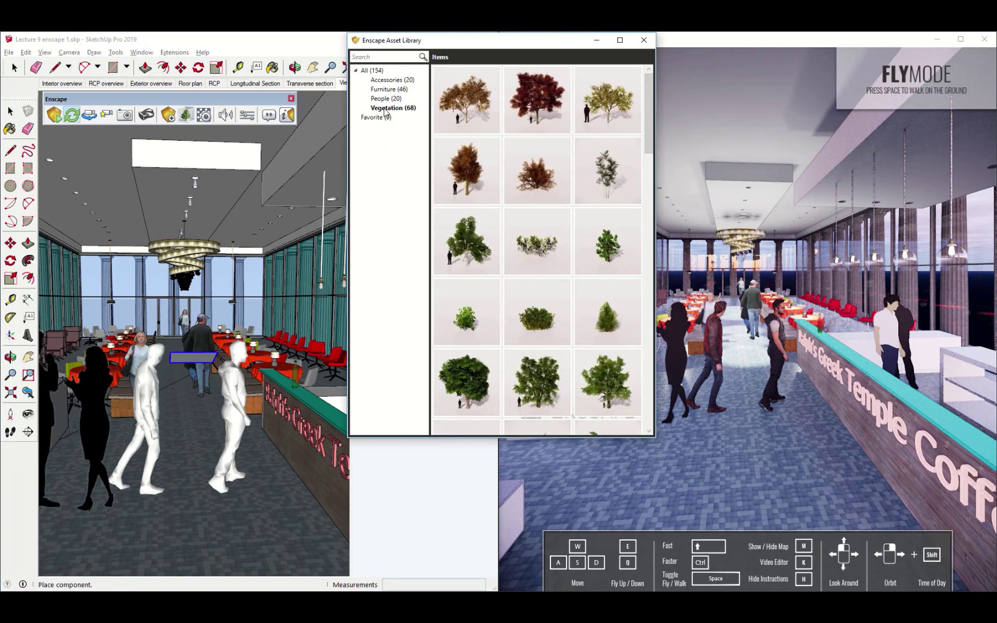
mouse_move(591, 314)
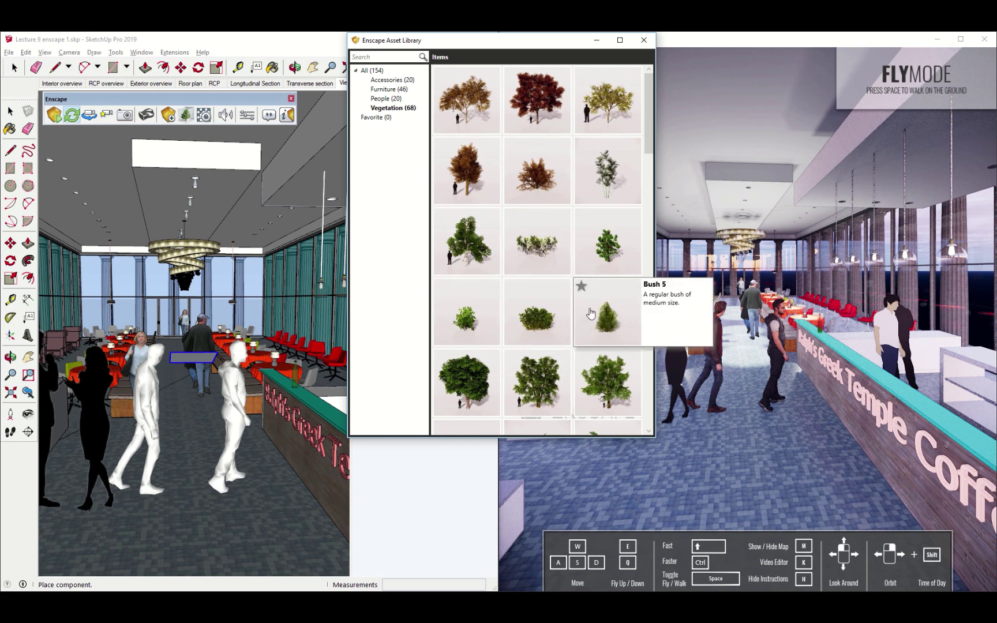
mouse_move(618, 252)
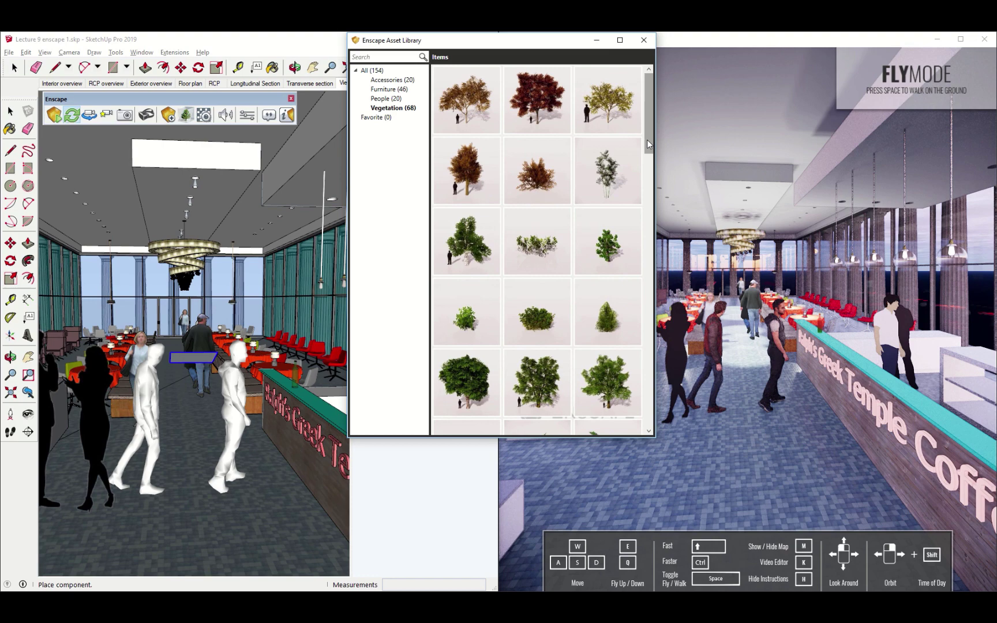
drag(649, 147, 649, 195)
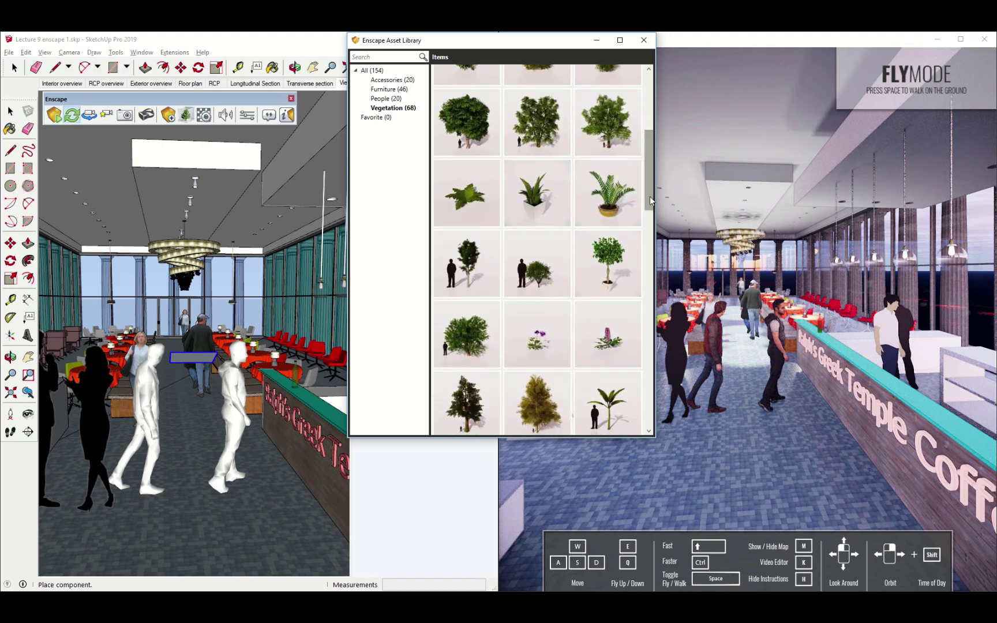
click(611, 225)
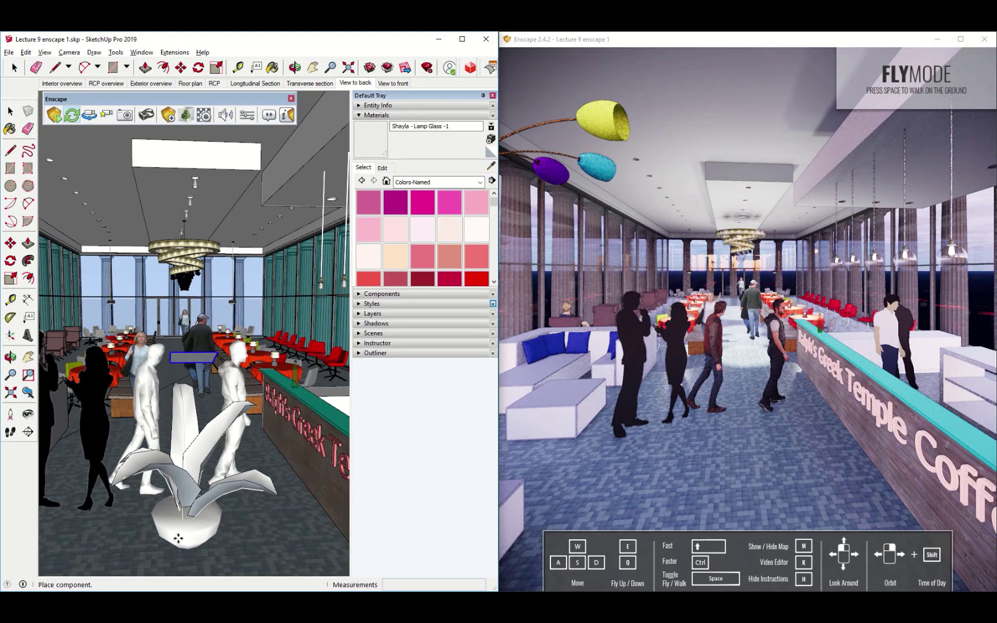
click(184, 541)
click(9, 112)
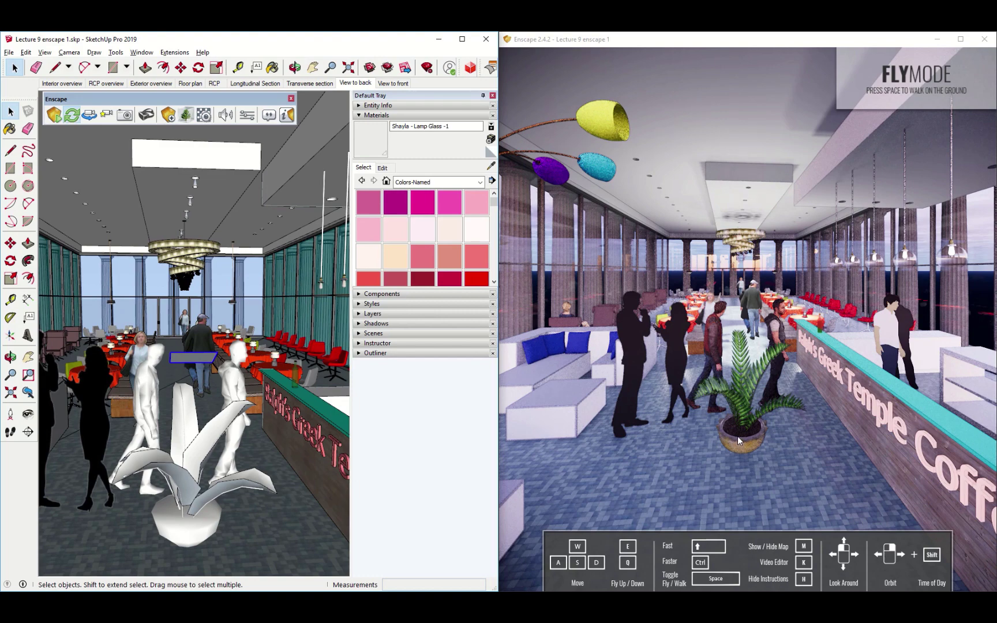
- Fly forward in the Enscape render and tilt the view down toward the fern
click(683, 437)
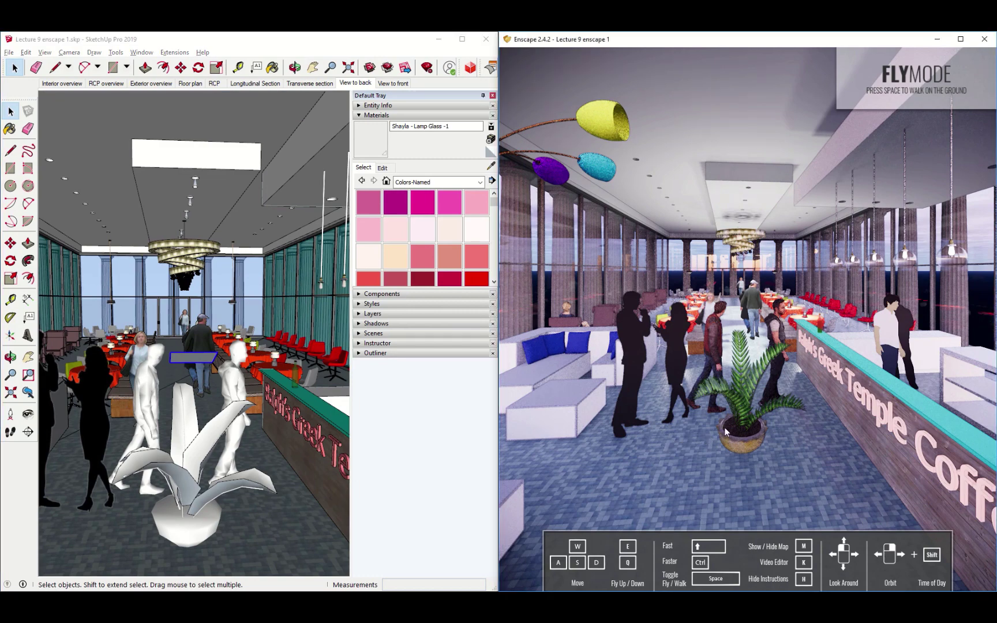
key(w)
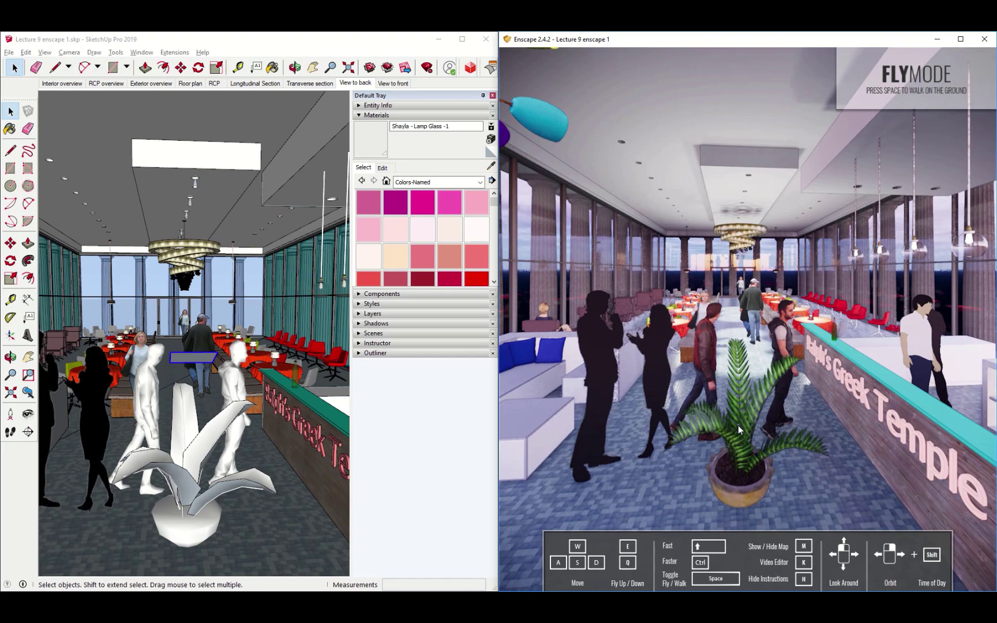
key(w)
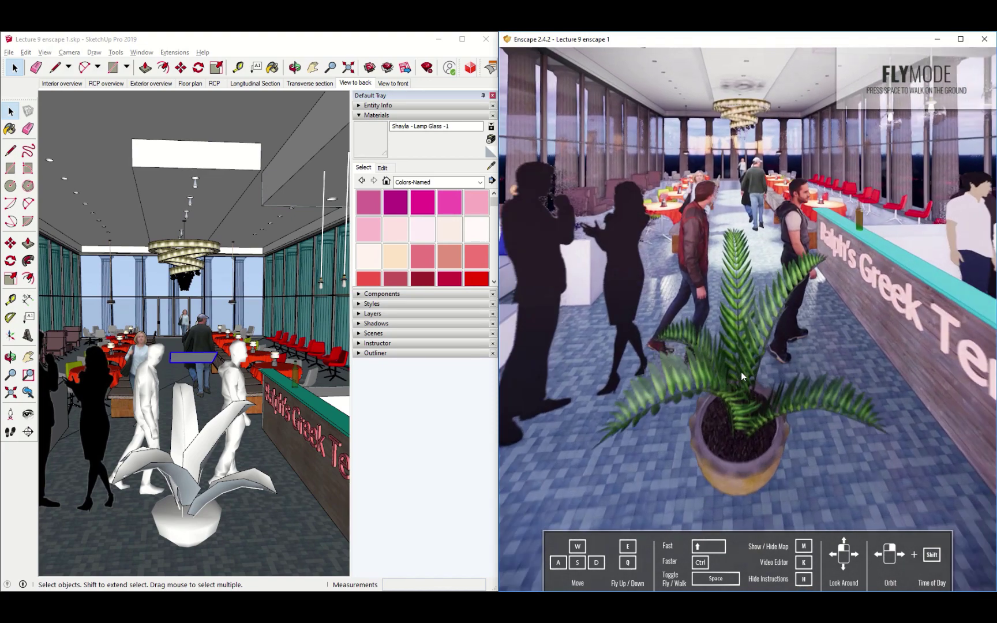
drag(730, 365, 727, 234)
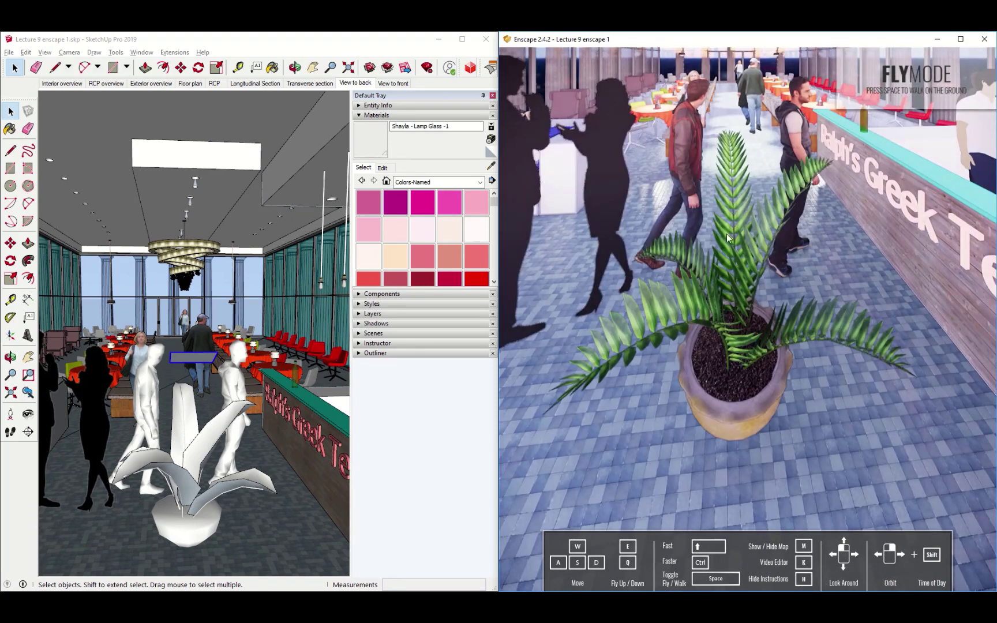
- Turn the leather-jacket man figure with Move and Rotate (Q) so he faces away
click(151, 402)
middle_drag(152, 402, 166, 397)
key(m)
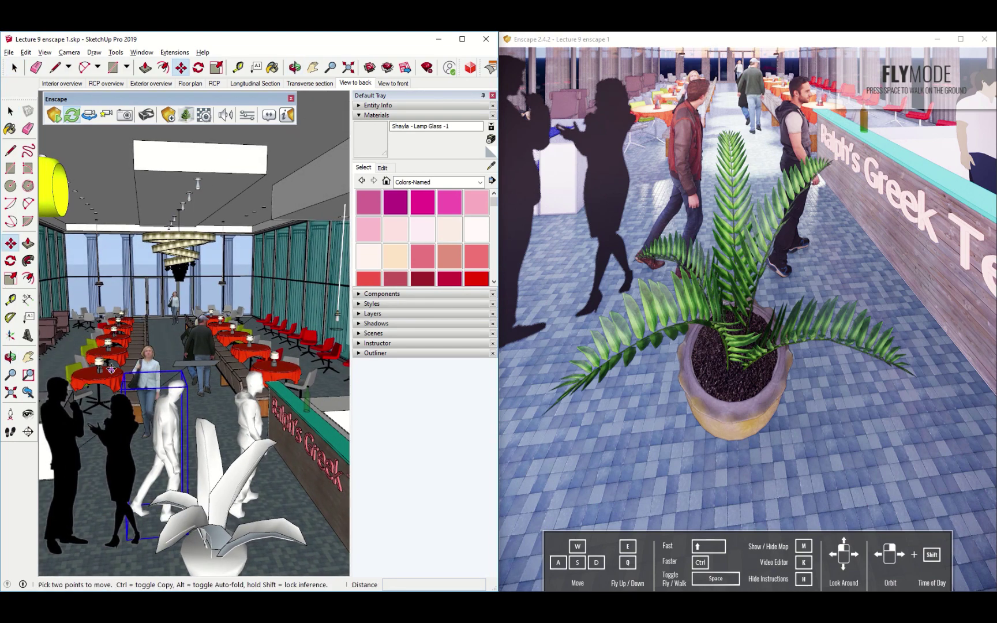
click(130, 381)
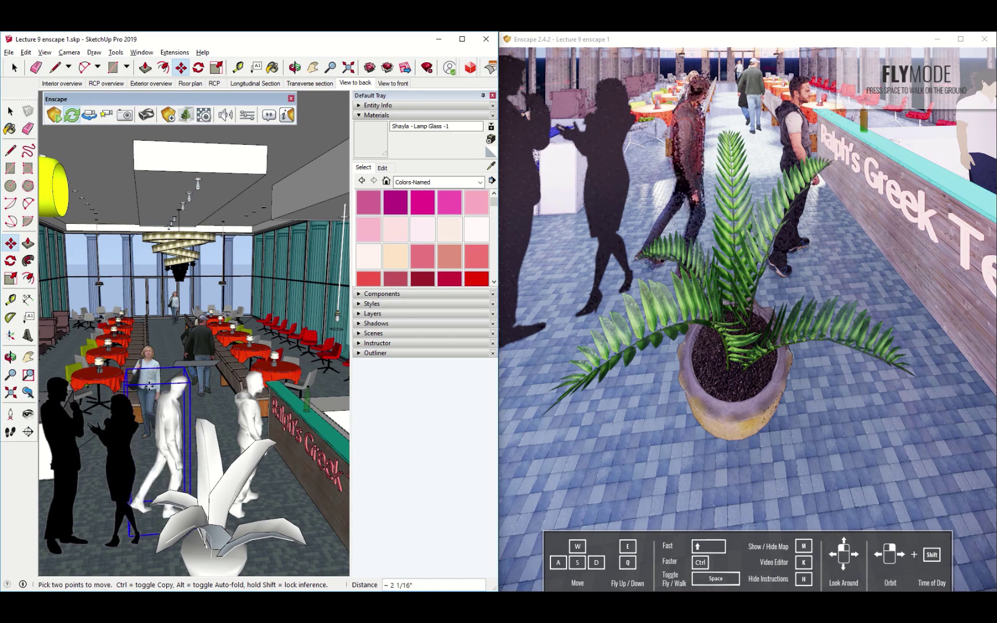
key(q)
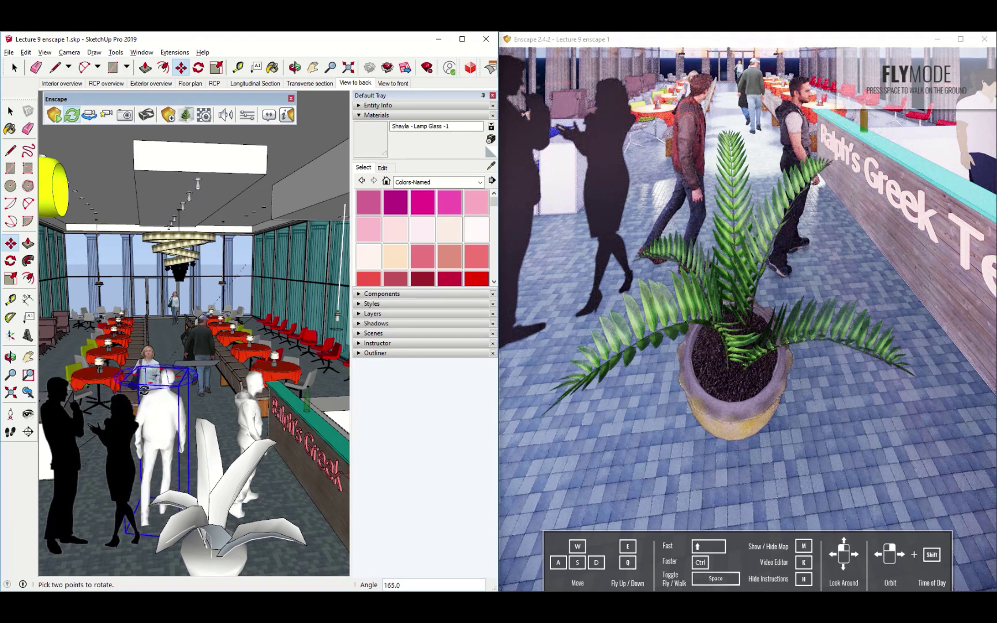
key(m)
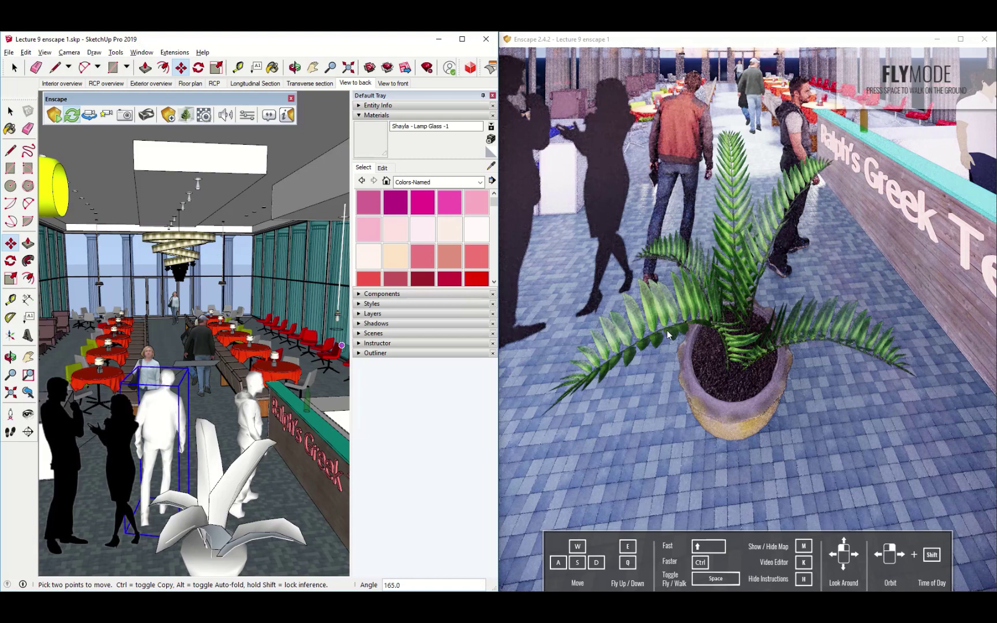
mouse_move(716, 327)
mouse_down()
mouse_move(719, 372)
mouse_move(717, 330)
mouse_up()
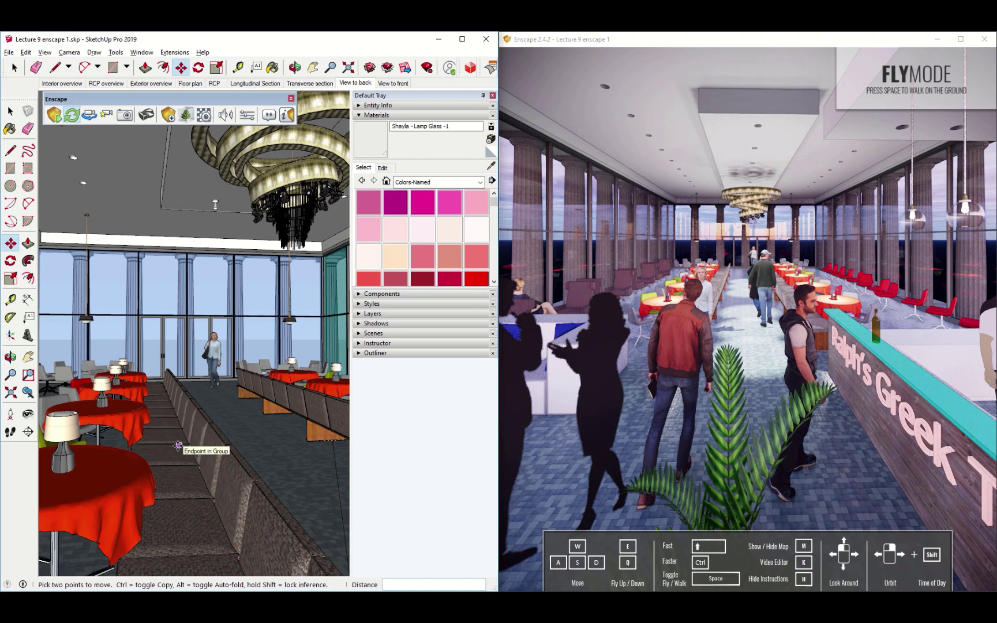
- Select the table-and-lamp group and choose Save as external model for Enscape
key(space)
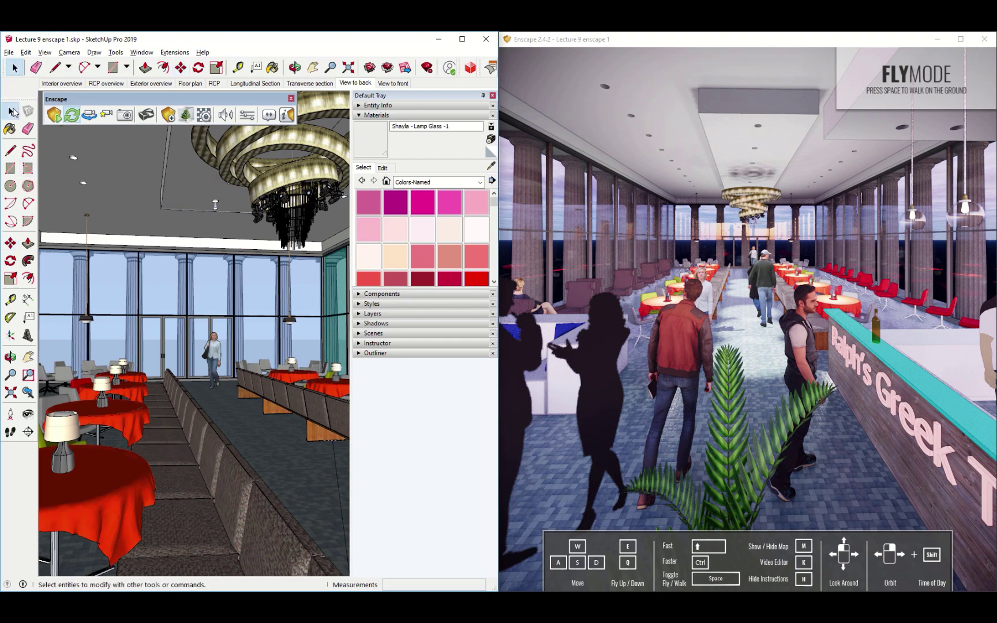
click(111, 486)
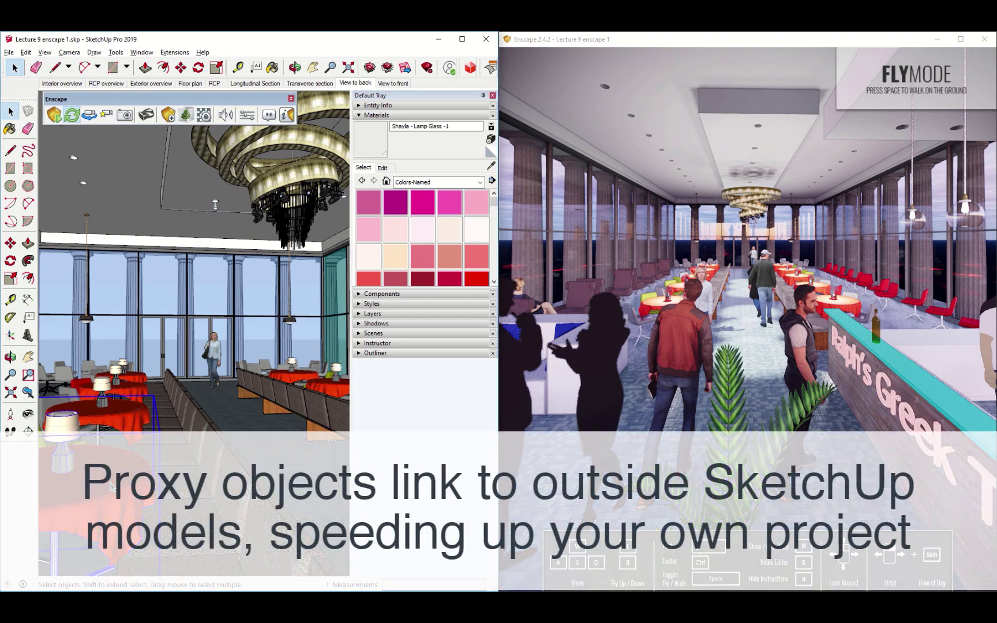
mouse_move(103, 489)
middle_down()
mouse_move(212, 457)
mouse_move(207, 464)
middle_up()
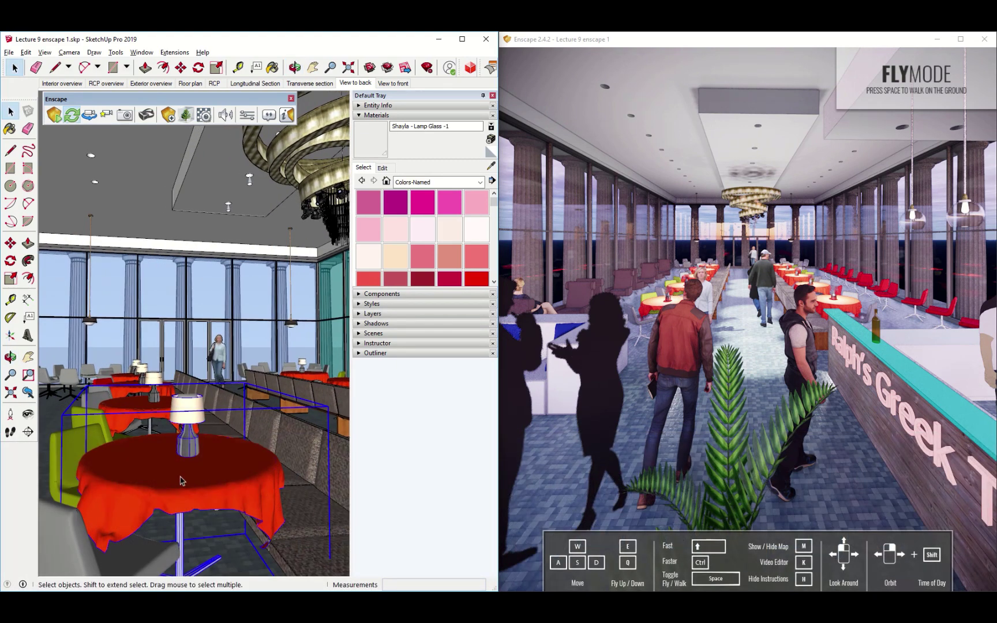
scroll(192, 422, up, 1)
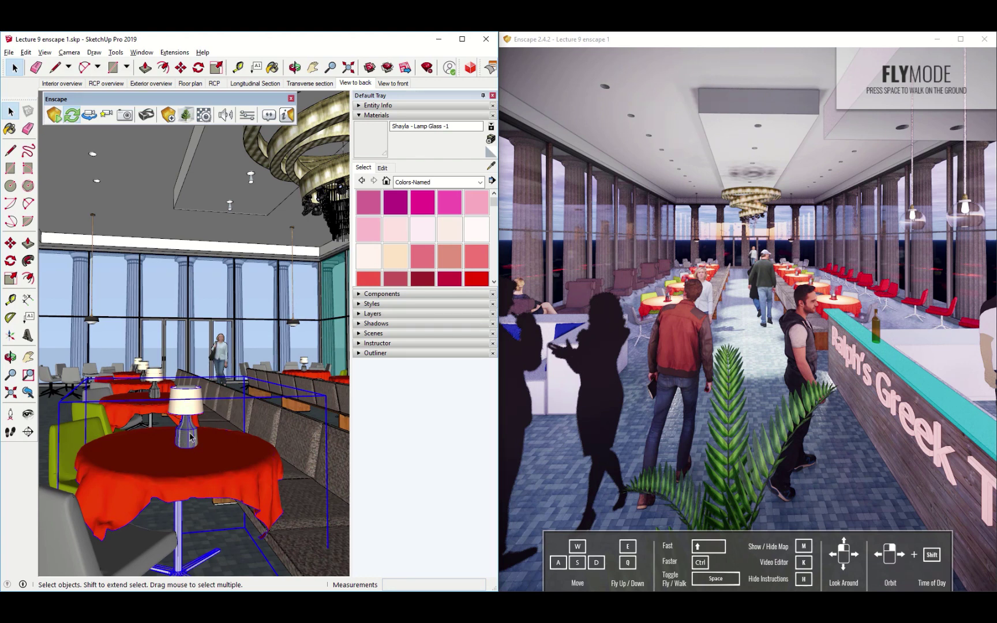
right_click(190, 432)
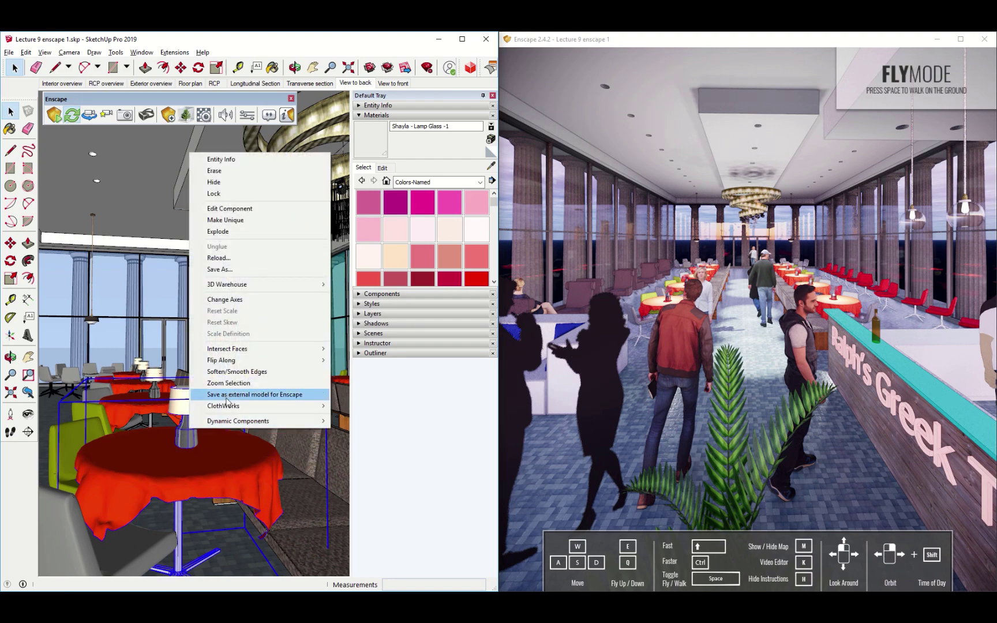
click(226, 394)
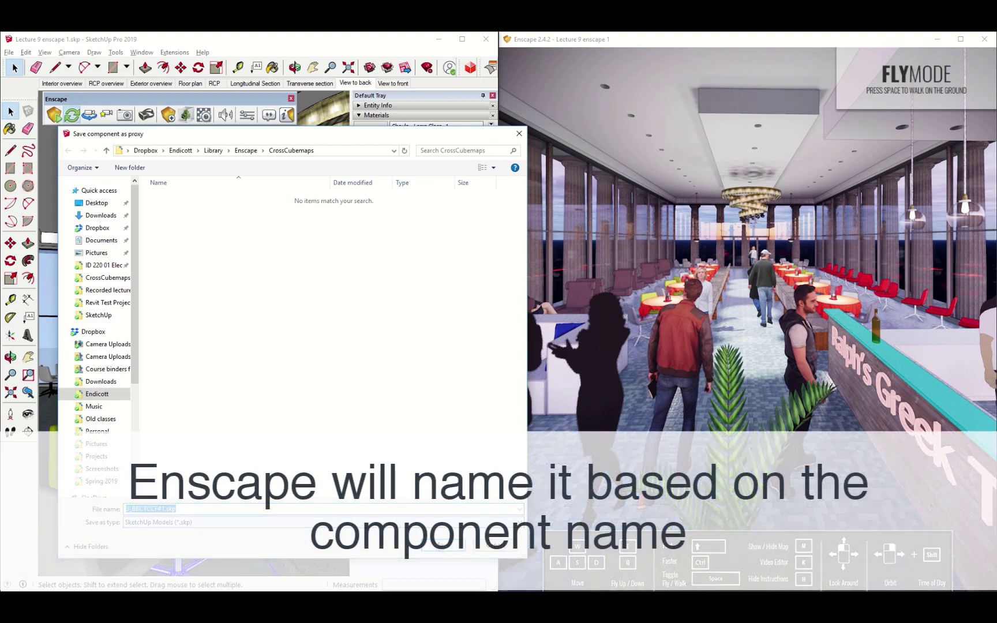
- Save the table as an Enscape proxy, select it, and fly forward down the aisle
click(443, 546)
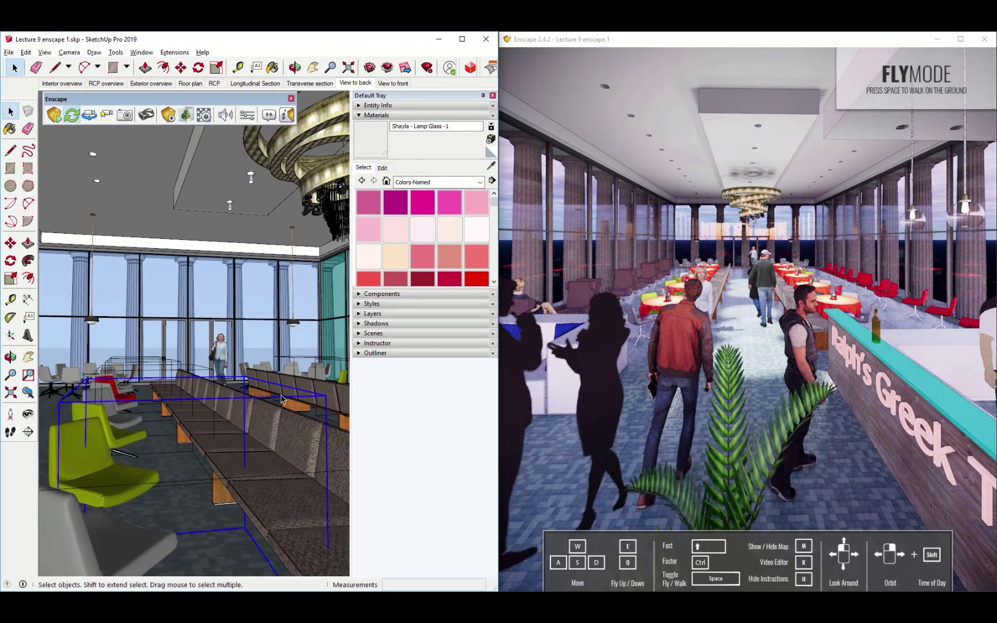
middle_drag(255, 427, 251, 468)
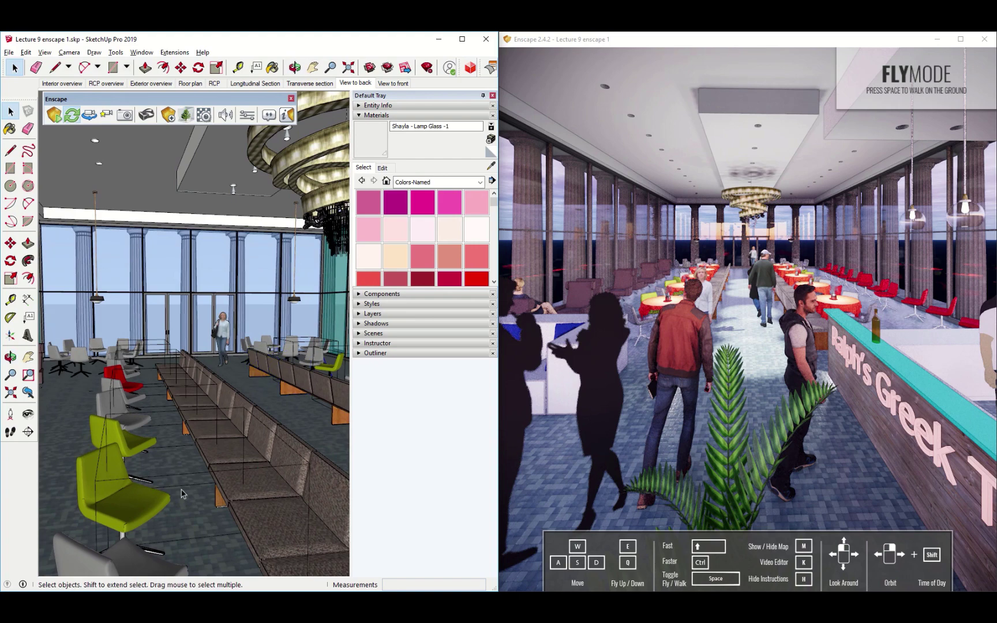
click(161, 415)
click(716, 330)
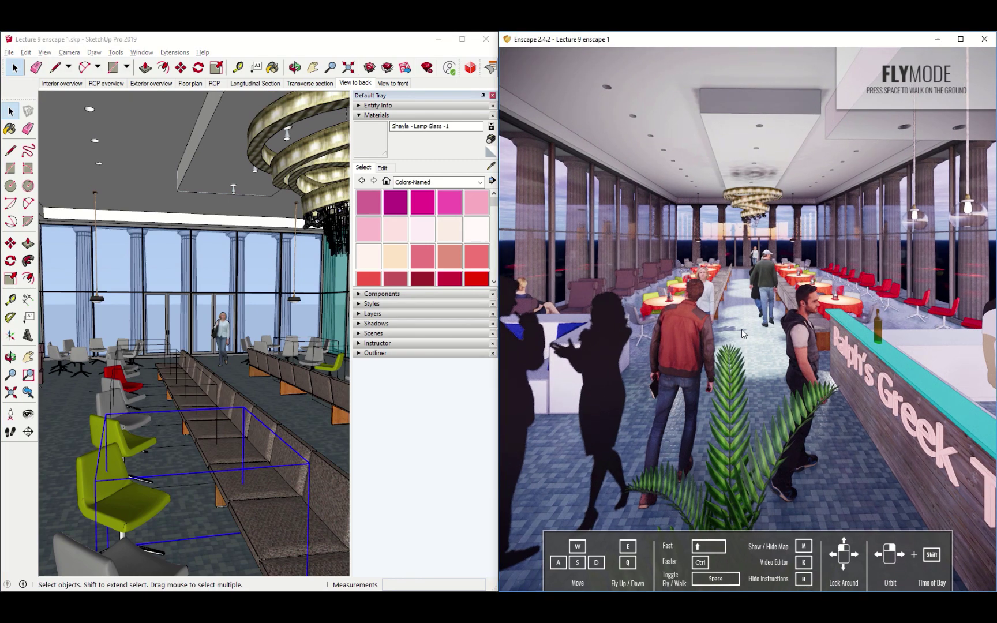
key(w)
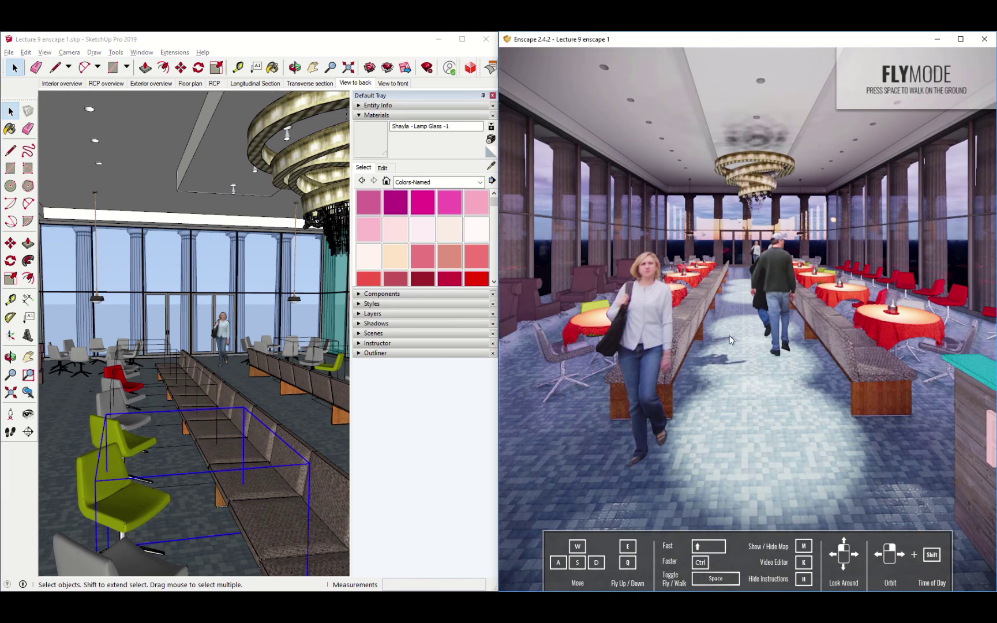